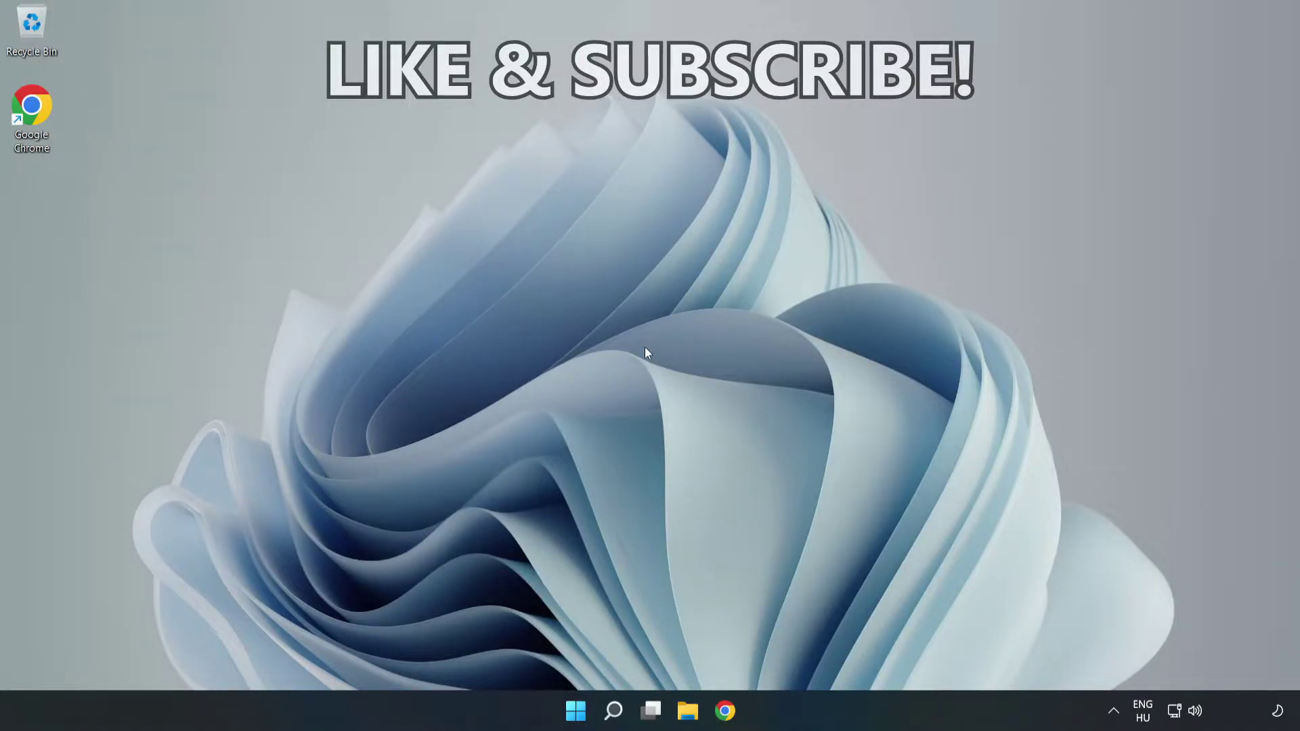
- Search for 'cmd' and launch Command Prompt as administrator
click(613, 710)
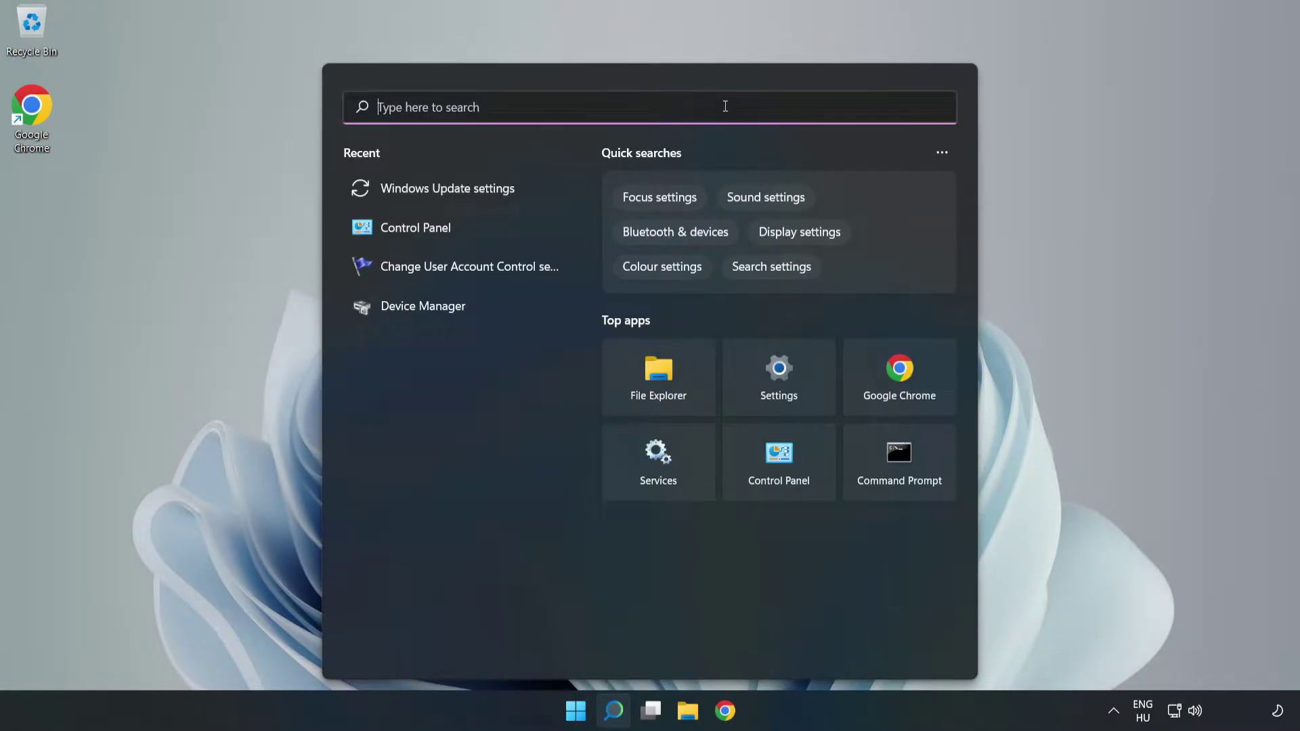
text(cmd)
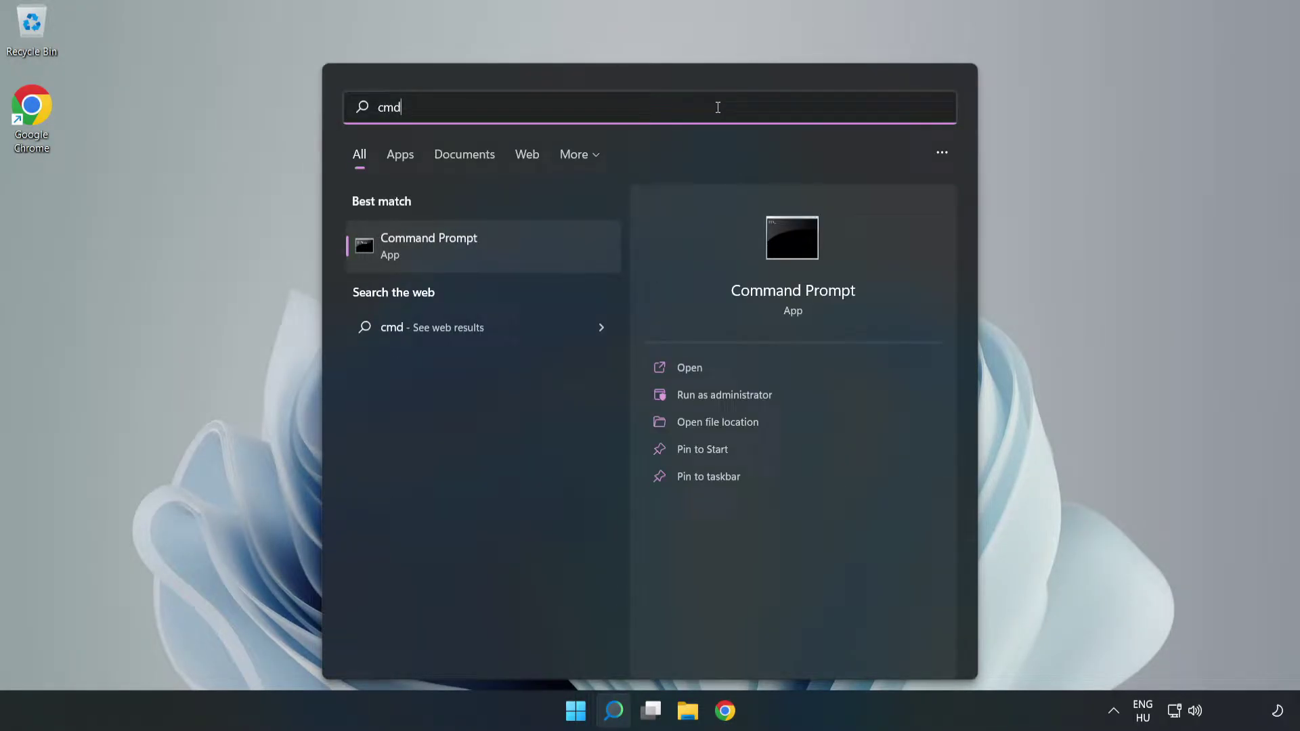
right_click(528, 249)
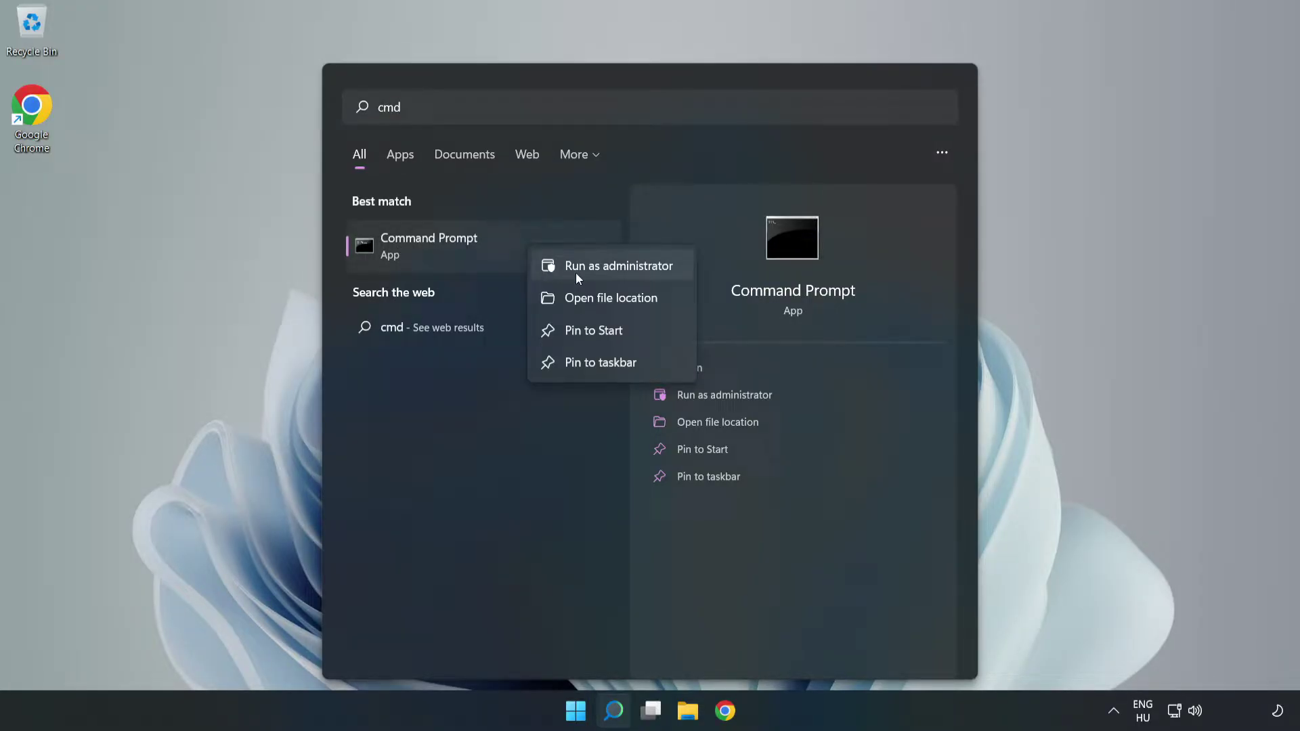
click(628, 271)
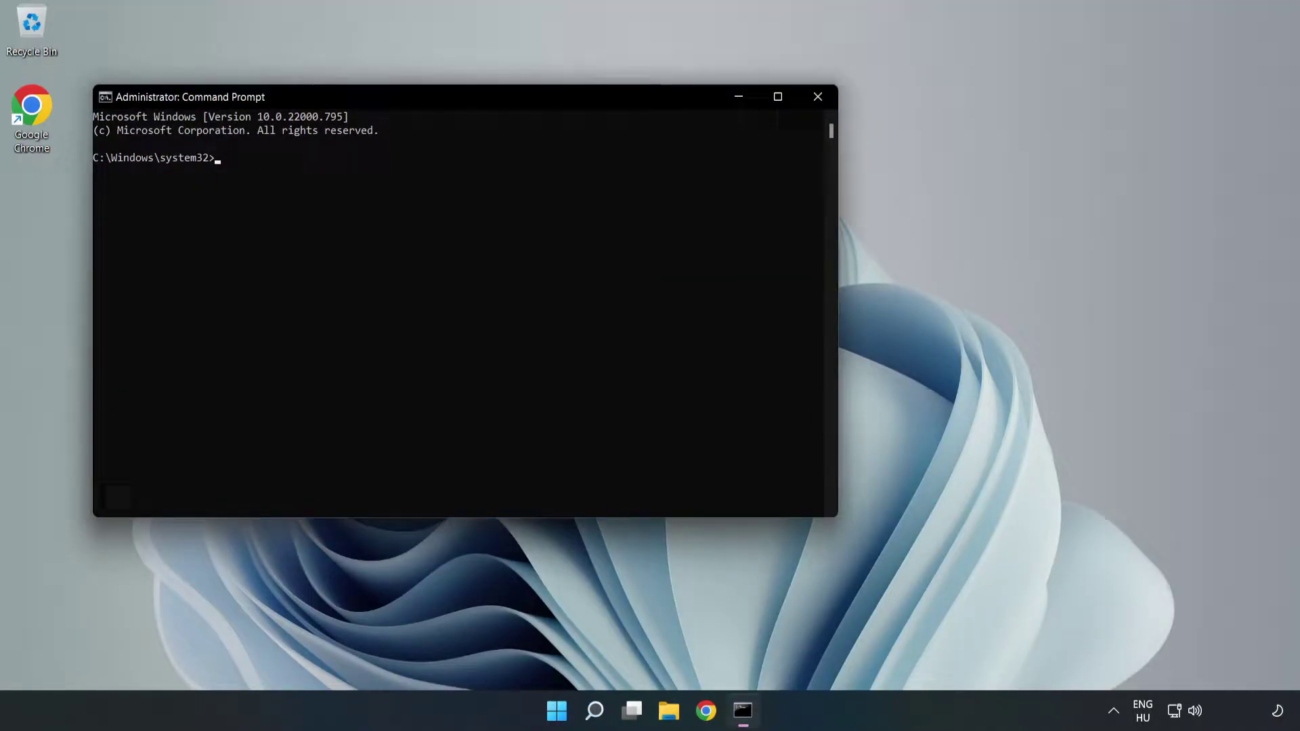
- Run ipconfig /flushdns and netsh winsock reset, then exit Command Prompt
drag(585, 113, 752, 149)
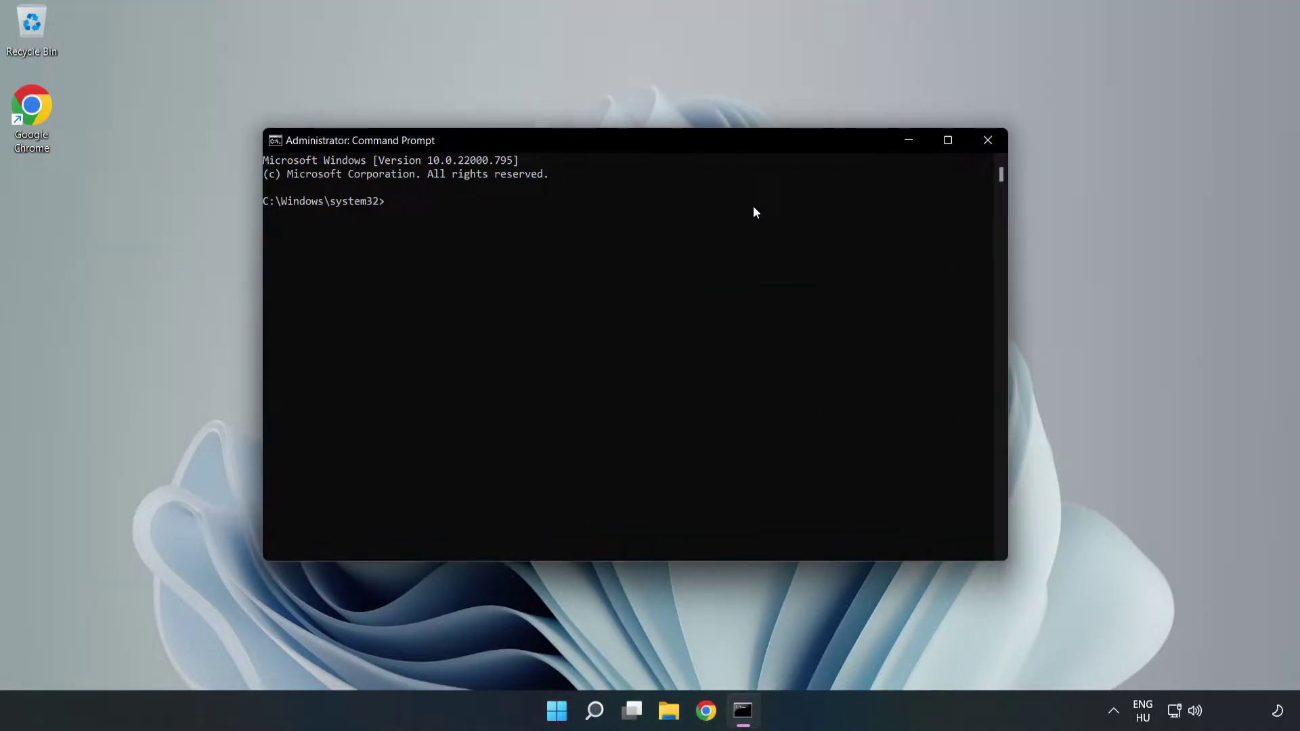
text(ipcon)
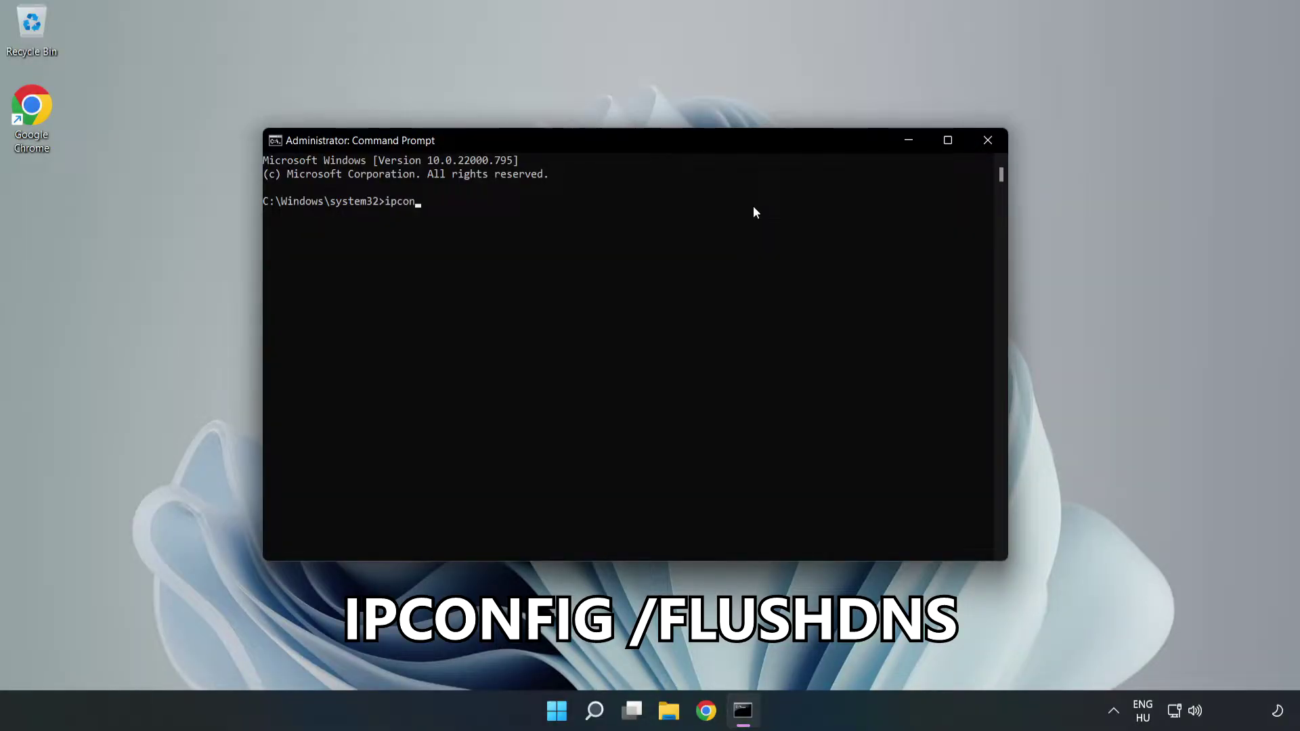
text(fig /f)
text(lushdns)
key(Return)
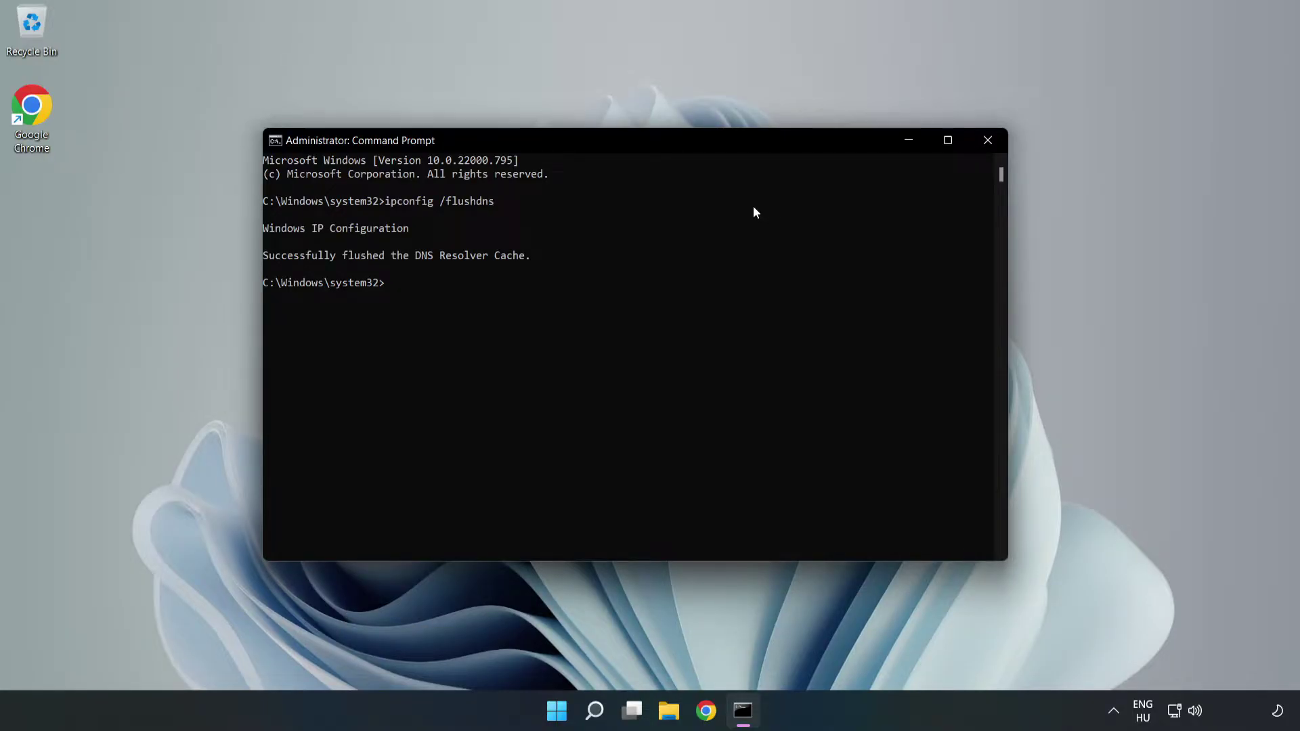
text(net)
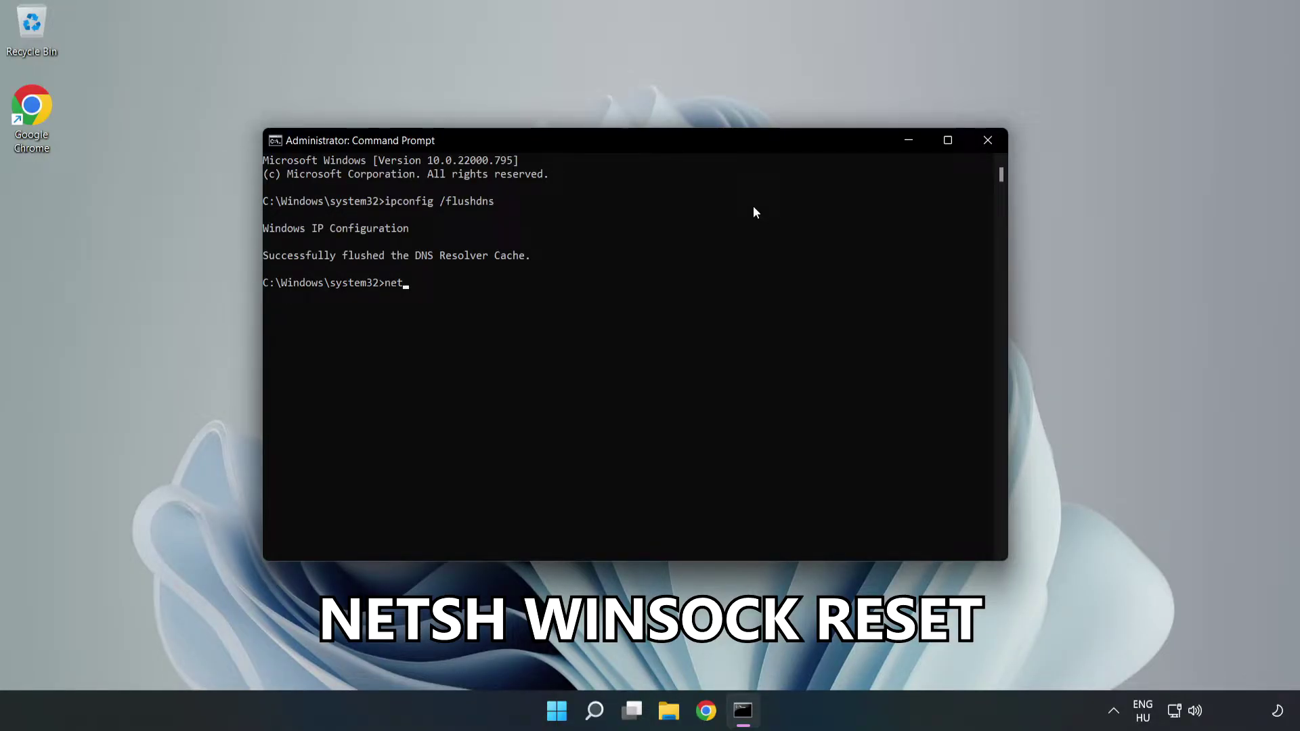
text(sh wins)
text(ock reset)
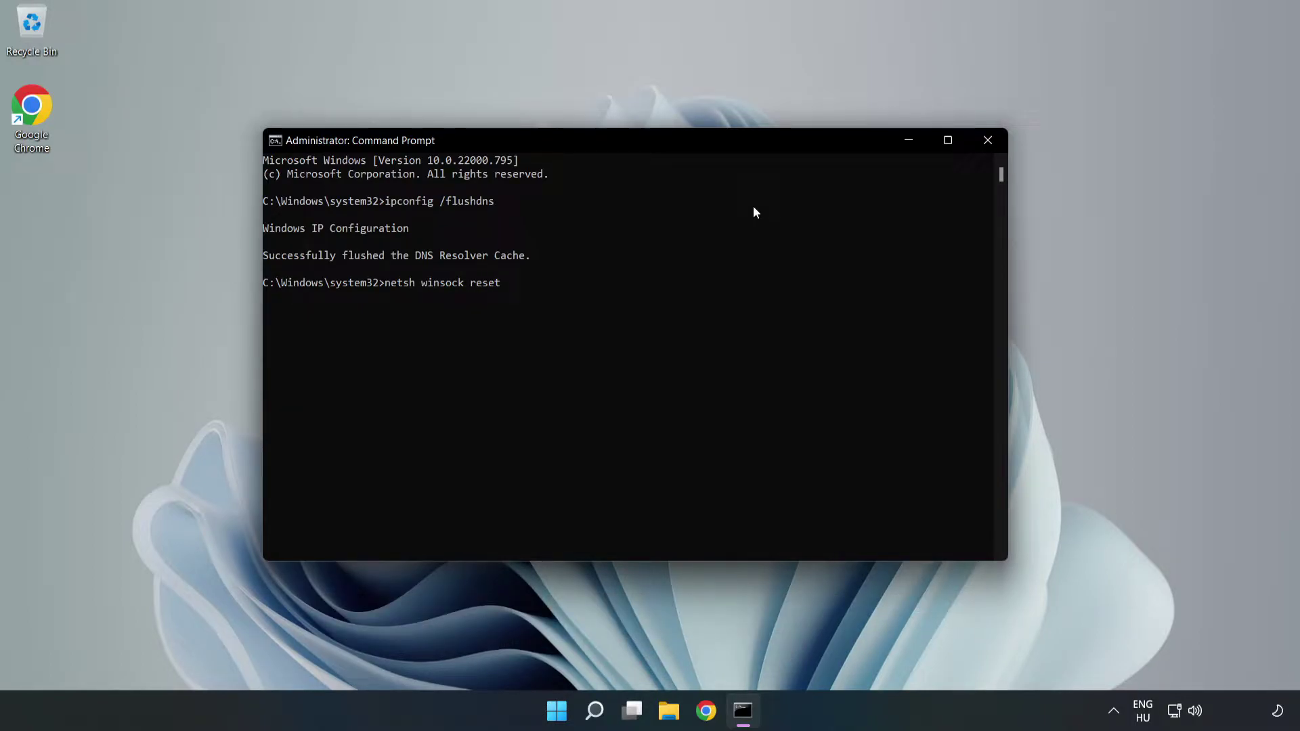
key(Return)
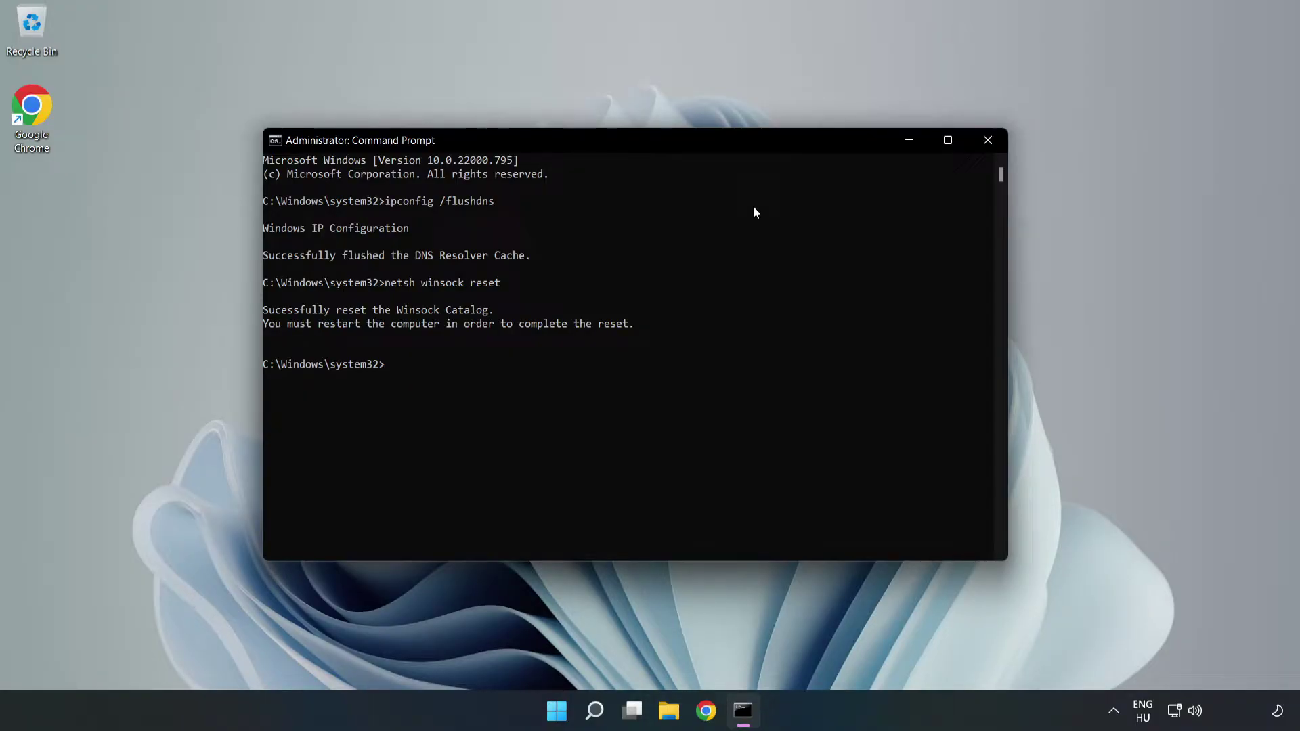
text(exit)
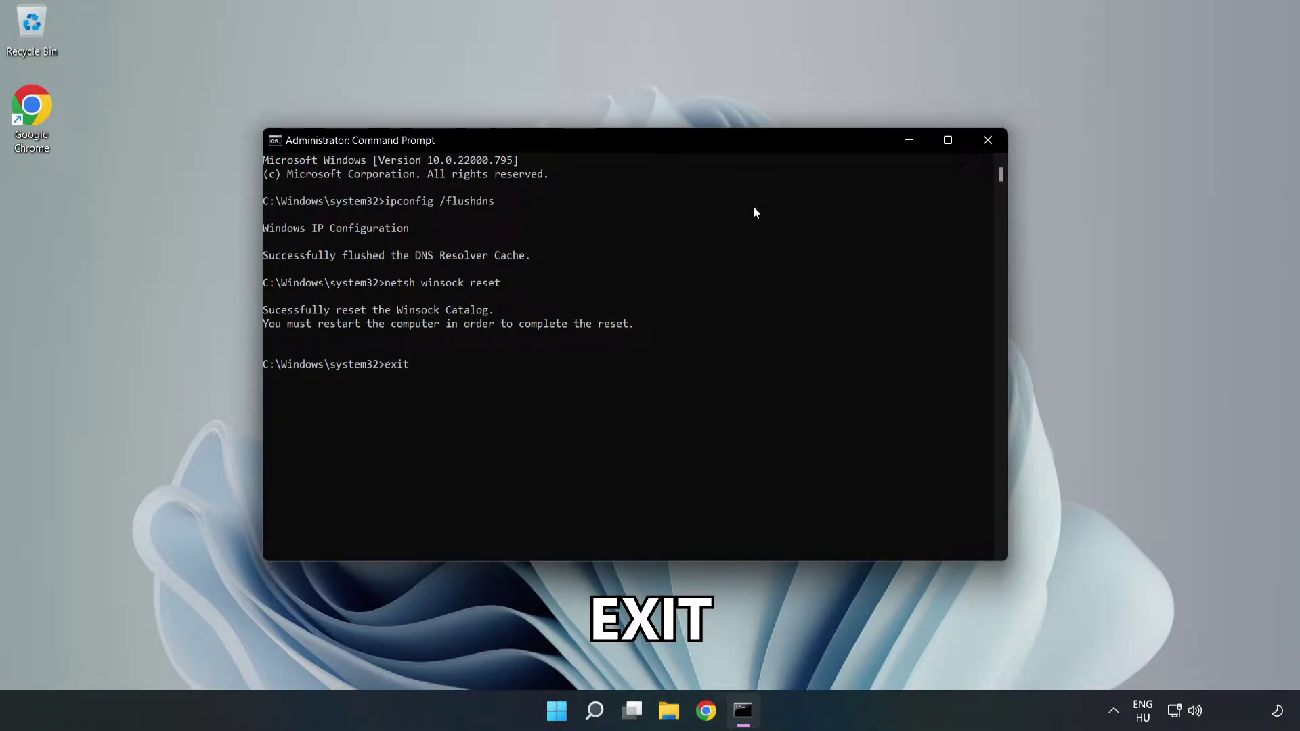
key(Return)
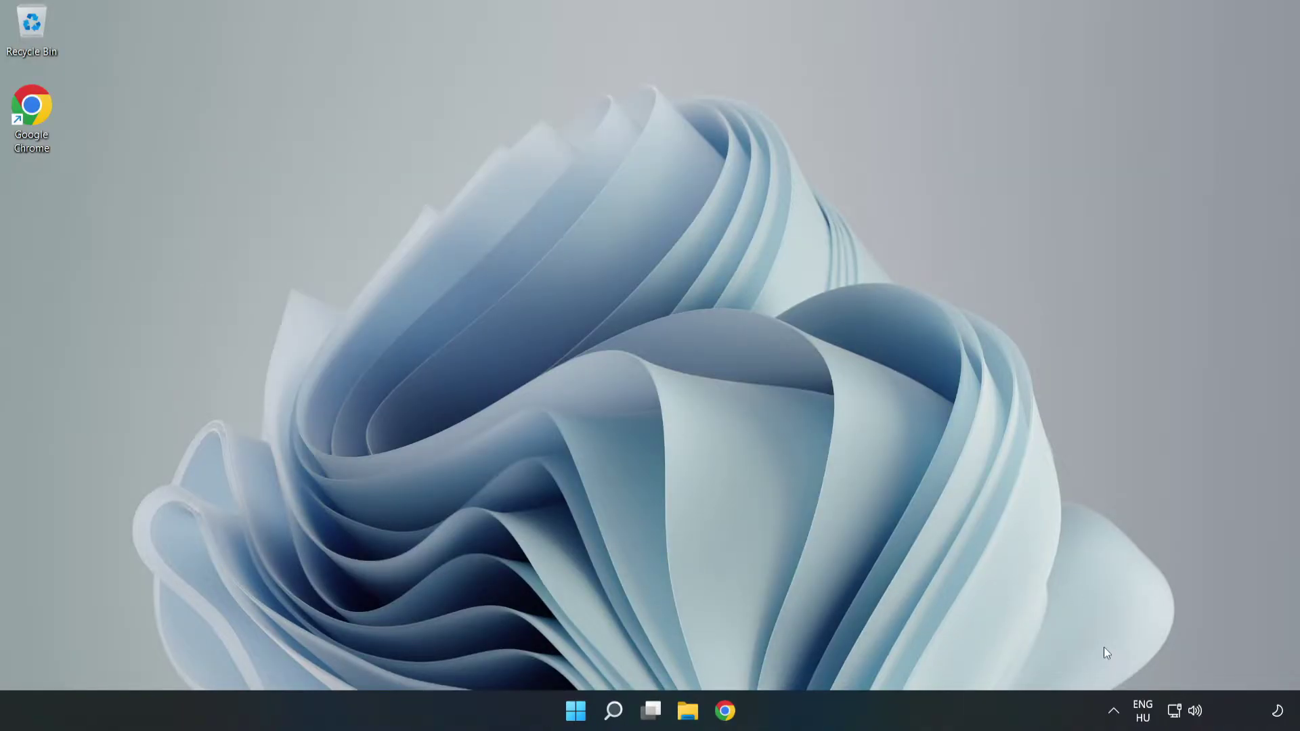
- Go to Advanced network settings through the network tray icon's Network and Internet settings
right_click(1174, 714)
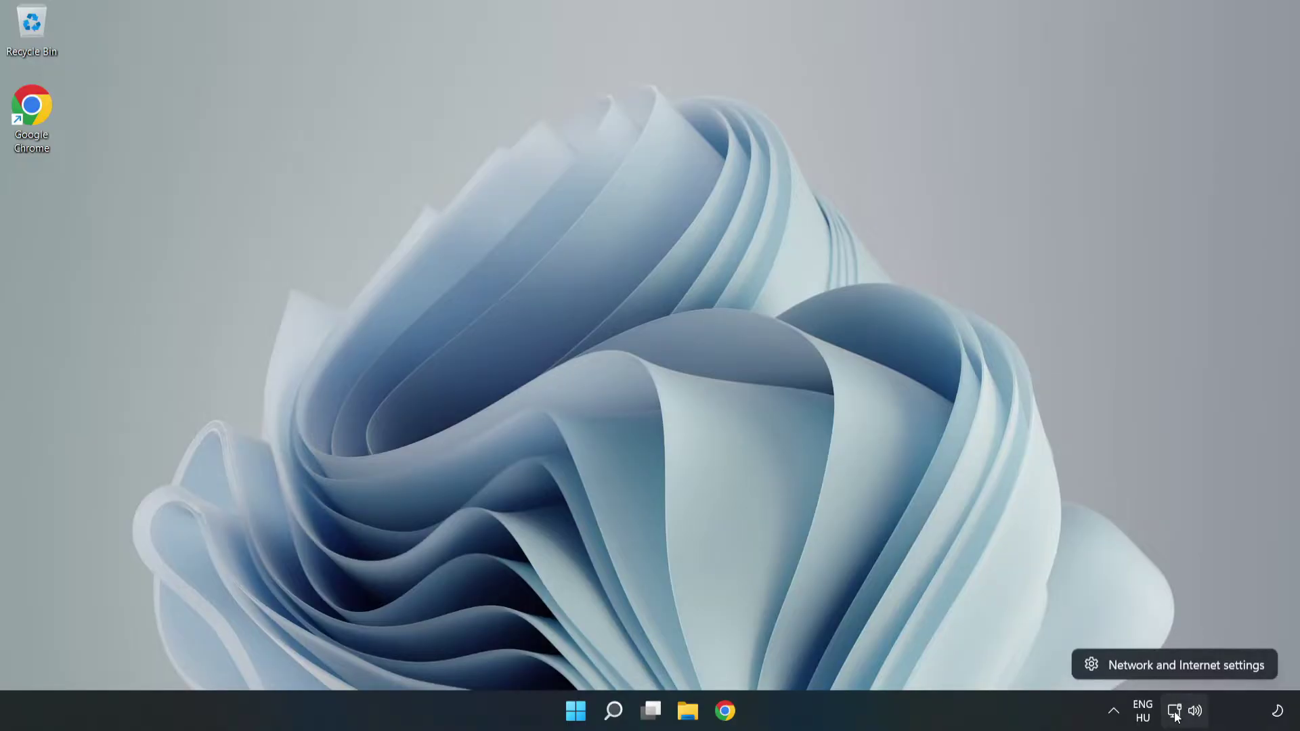
click(1176, 665)
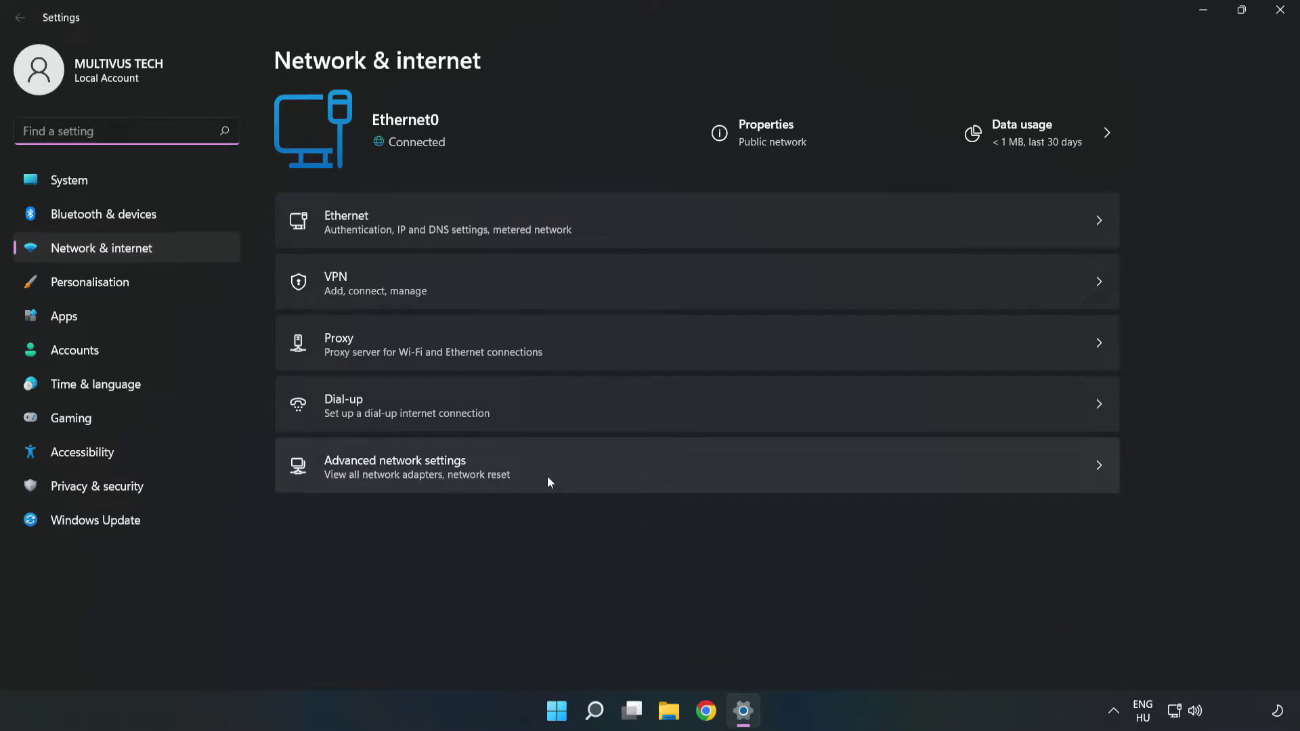
click(563, 480)
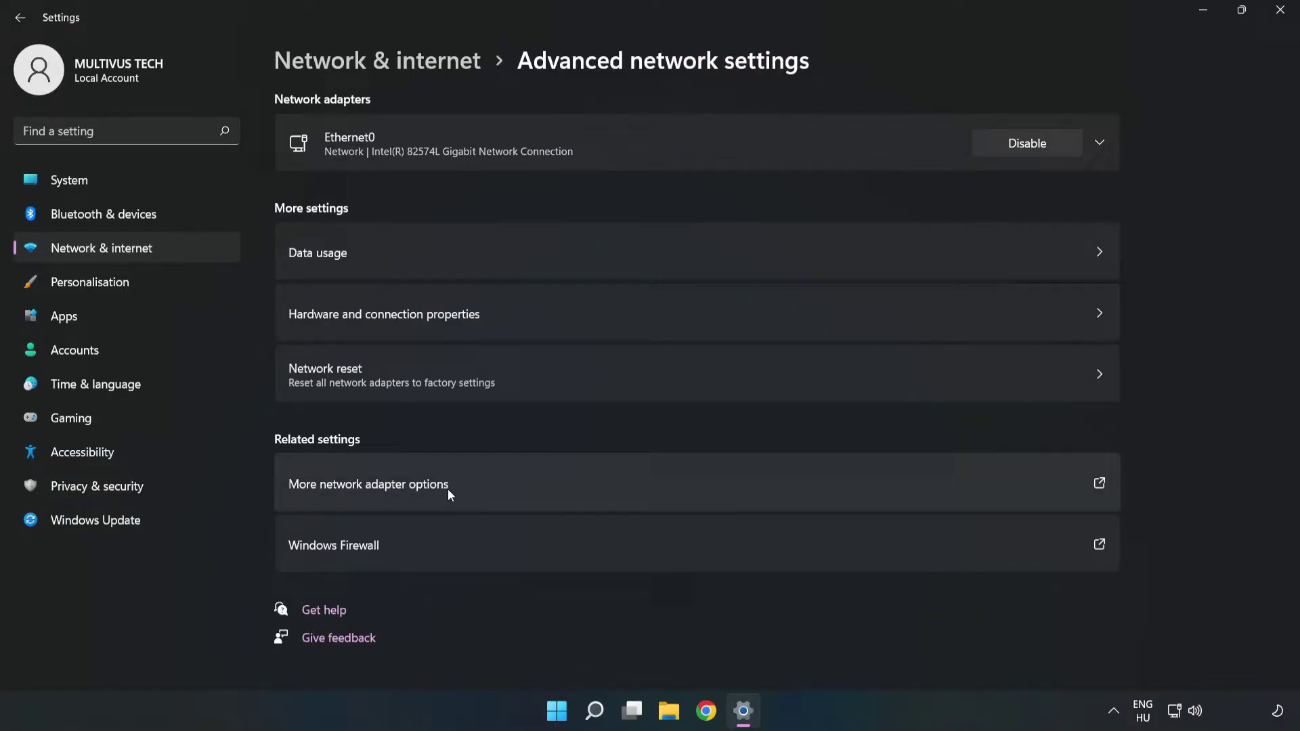
- Open Ethernet0's Properties and select Internet Protocol Version 4 (TCP/IPv4)
click(538, 485)
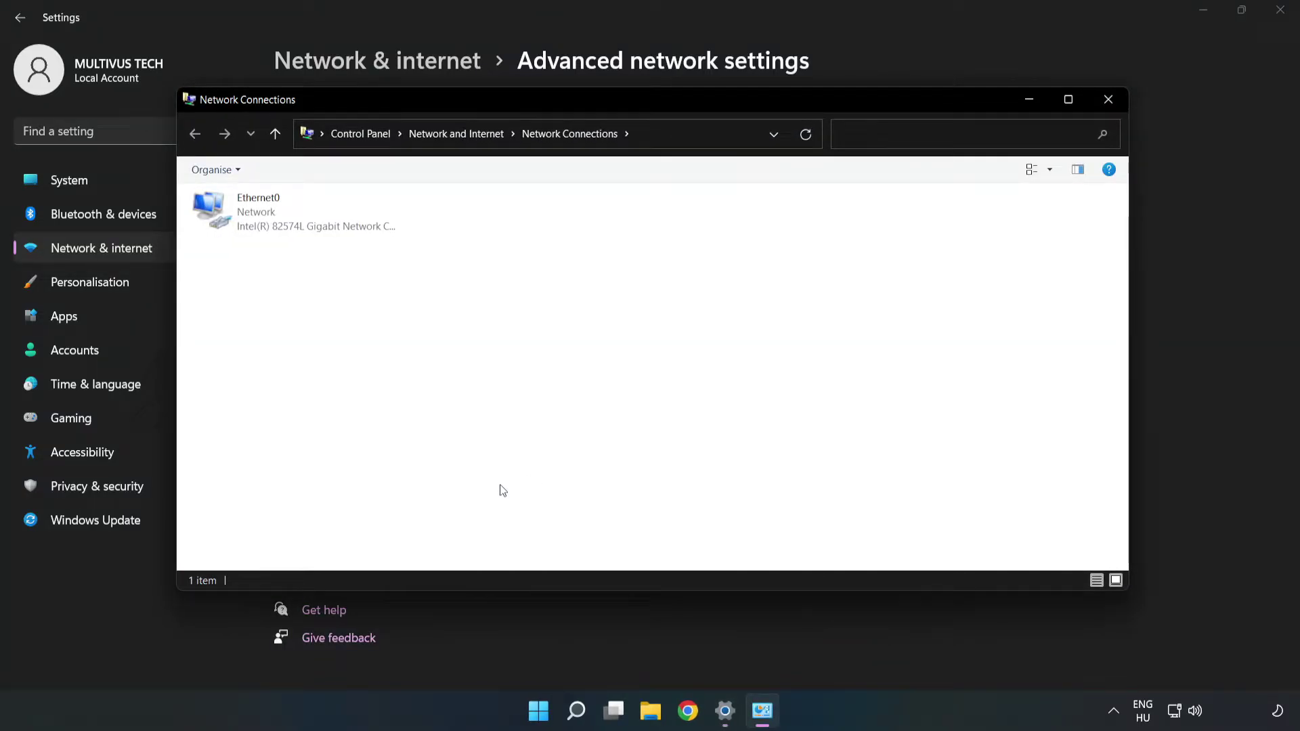
click(231, 213)
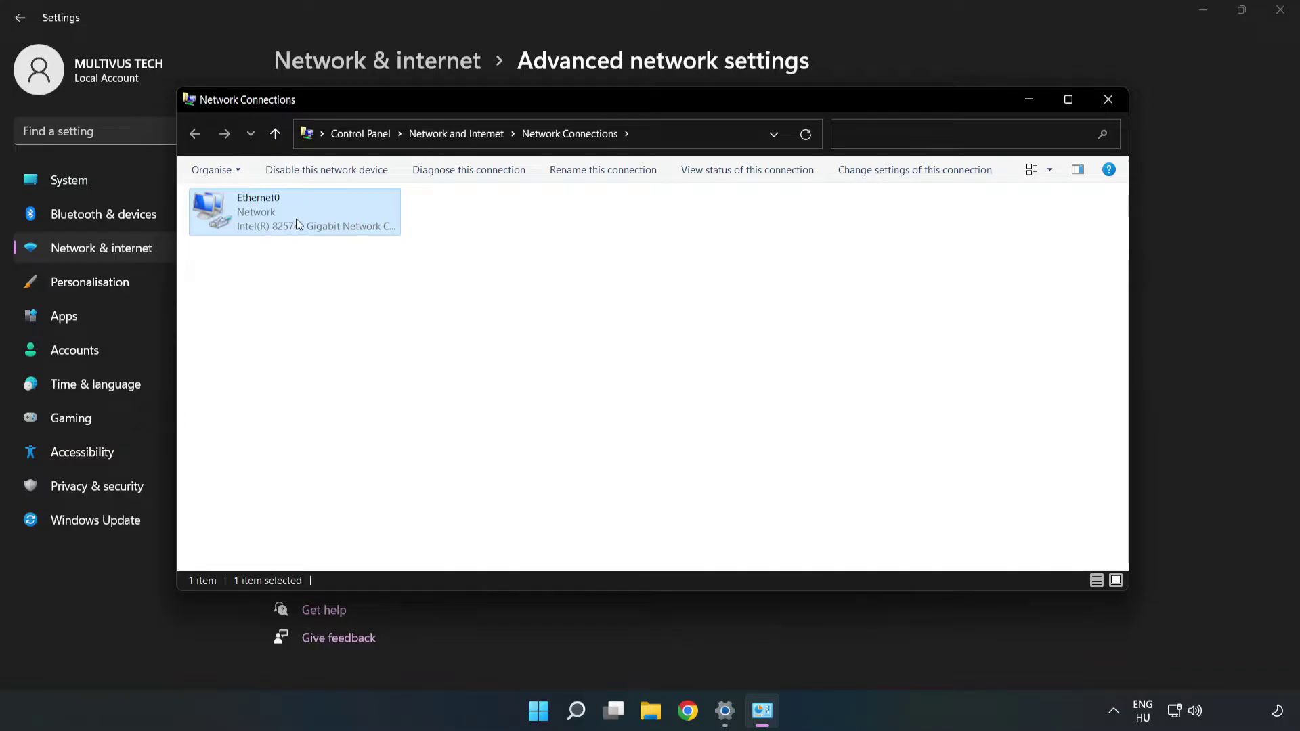
right_click(325, 219)
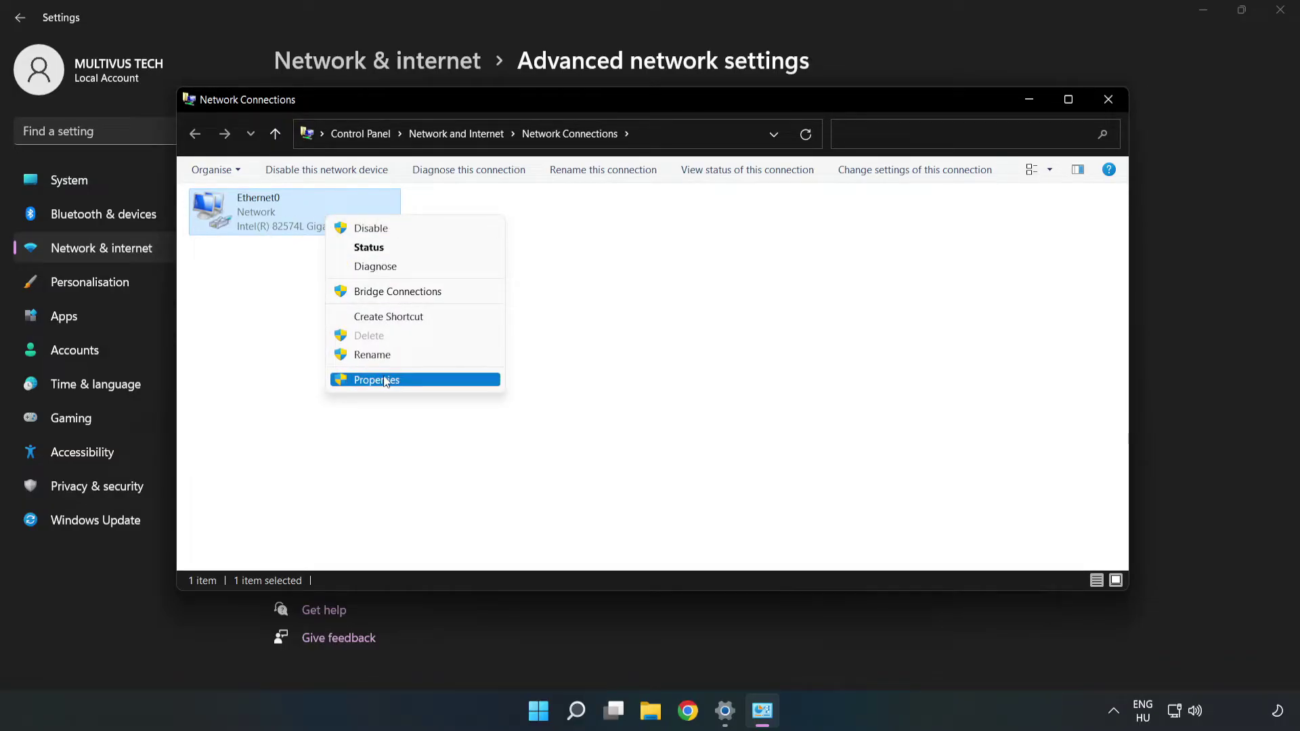
click(404, 380)
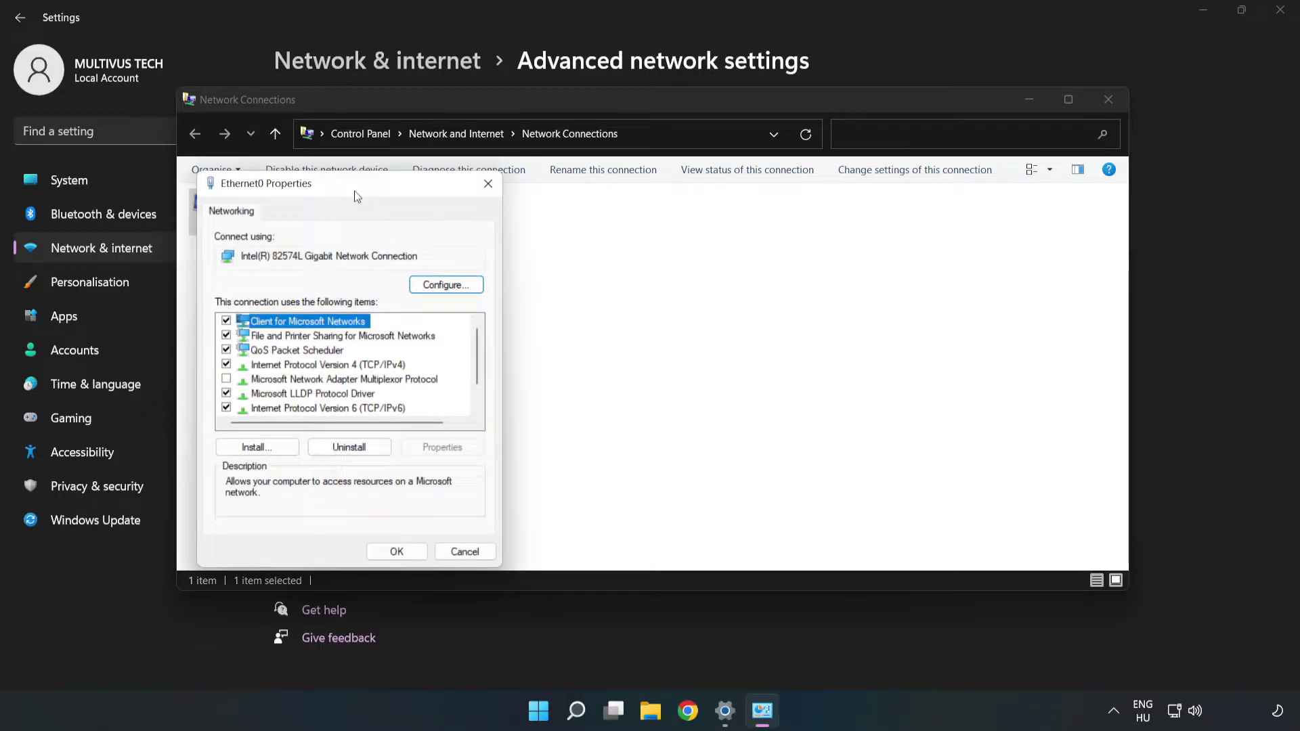
drag(354, 190, 622, 180)
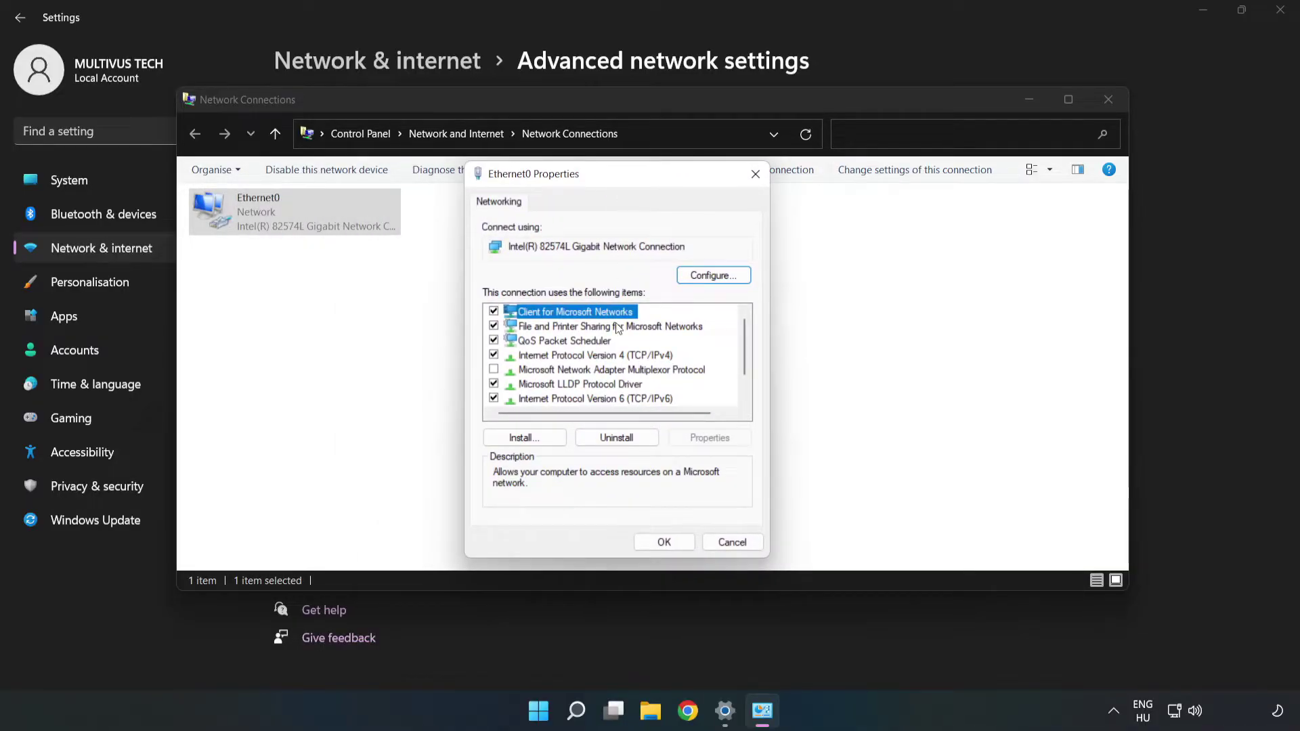
click(522, 357)
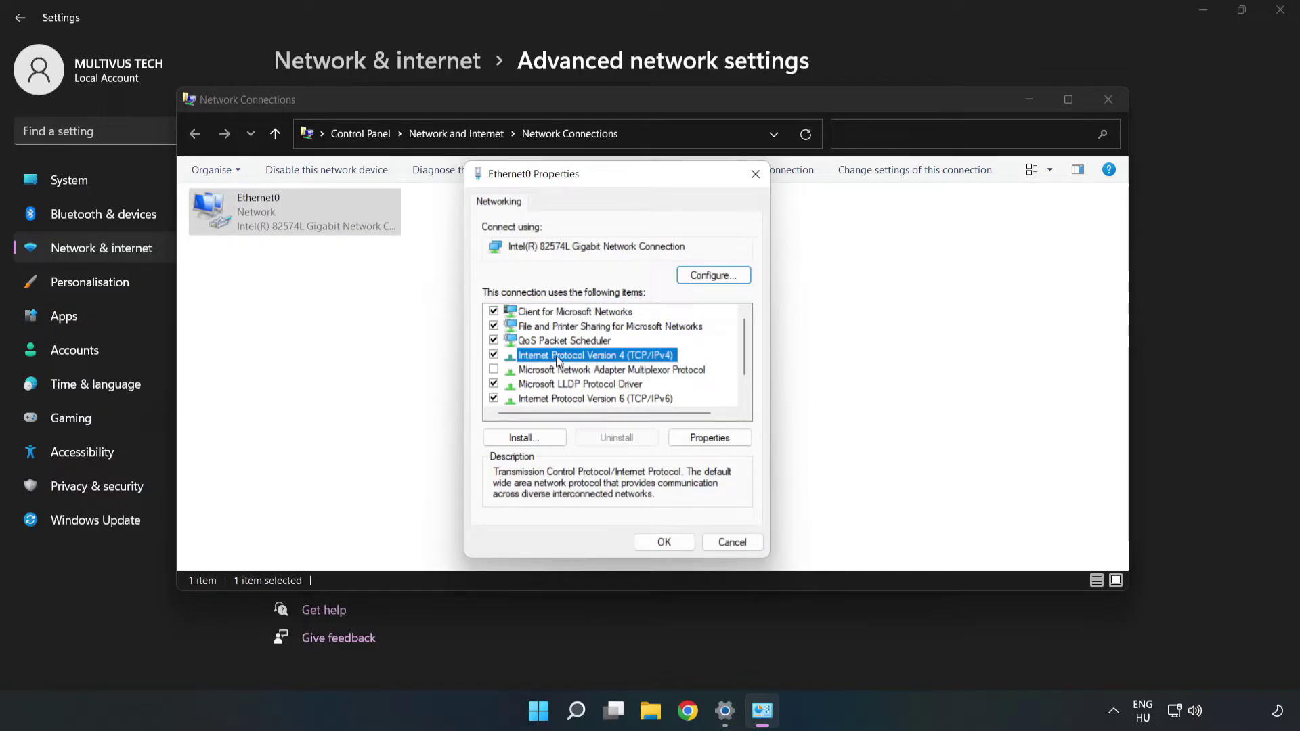
- Set Ethernet0's IPv4 DNS server addresses manually to 8.8.8.8 and 8.8.4.4
click(719, 438)
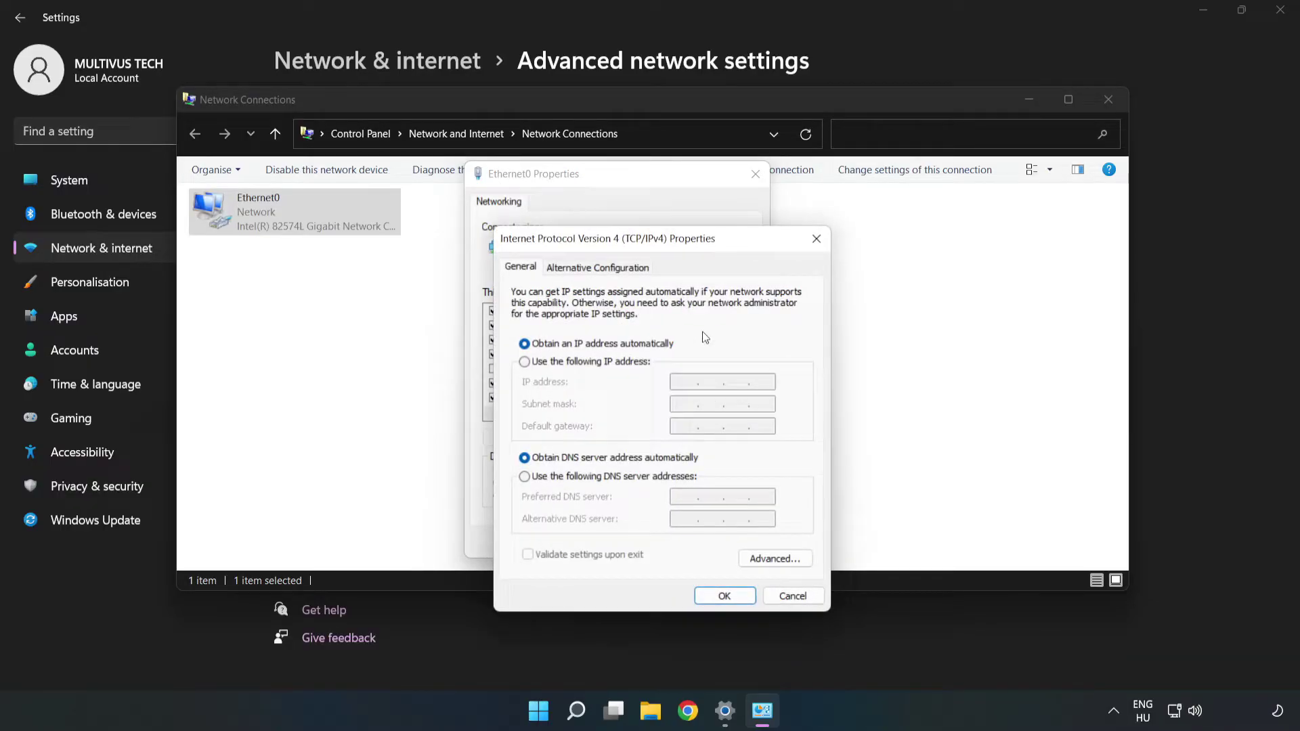
drag(693, 247, 644, 183)
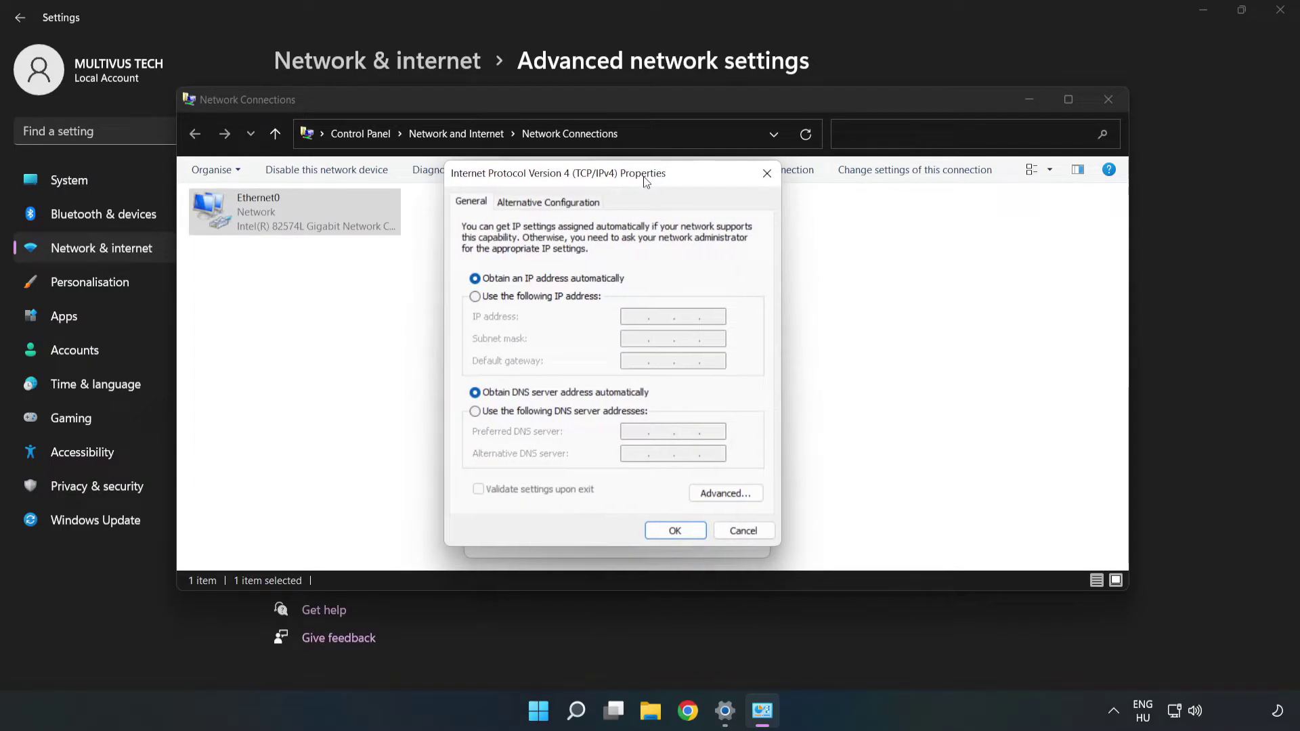
click(533, 415)
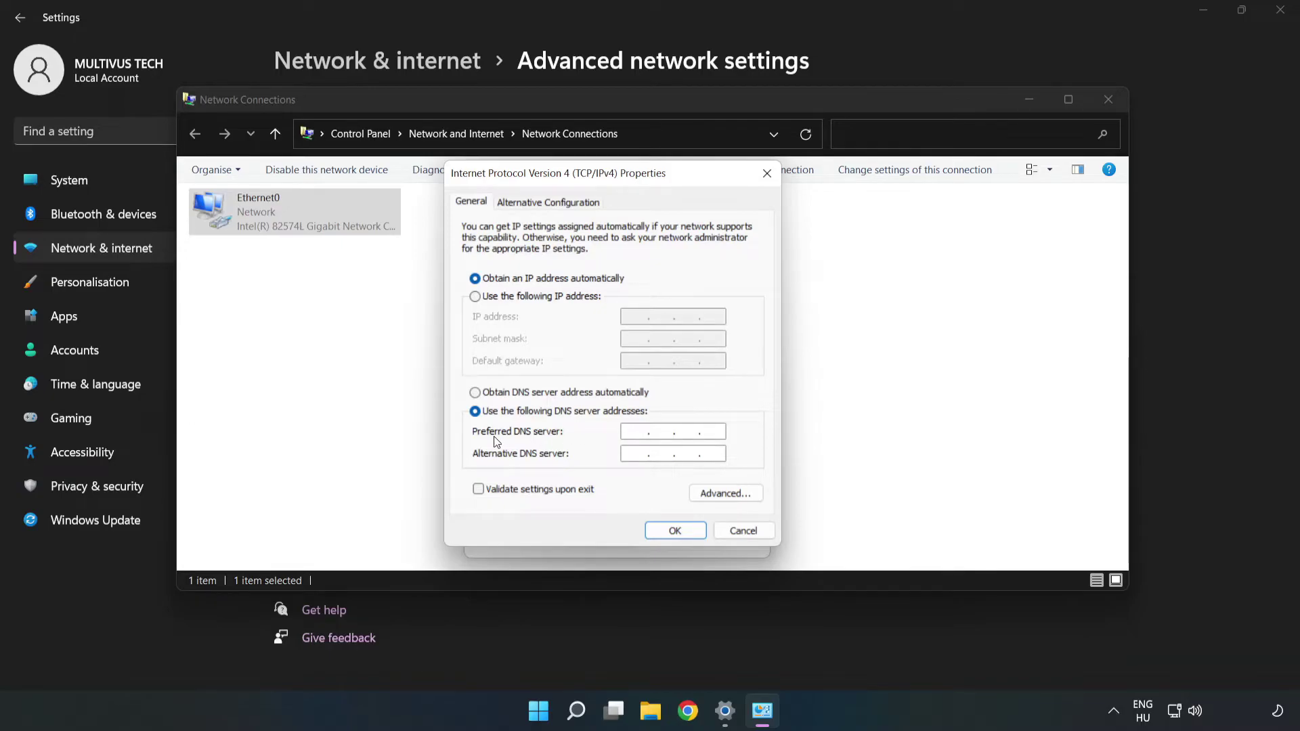
click(625, 431)
text(8.8.8)
text(.8)
click(621, 455)
text(8.)
text(8.4.4)
- Confirm the DNS addresses, close the network and Settings windows, and show Start's power options
click(675, 530)
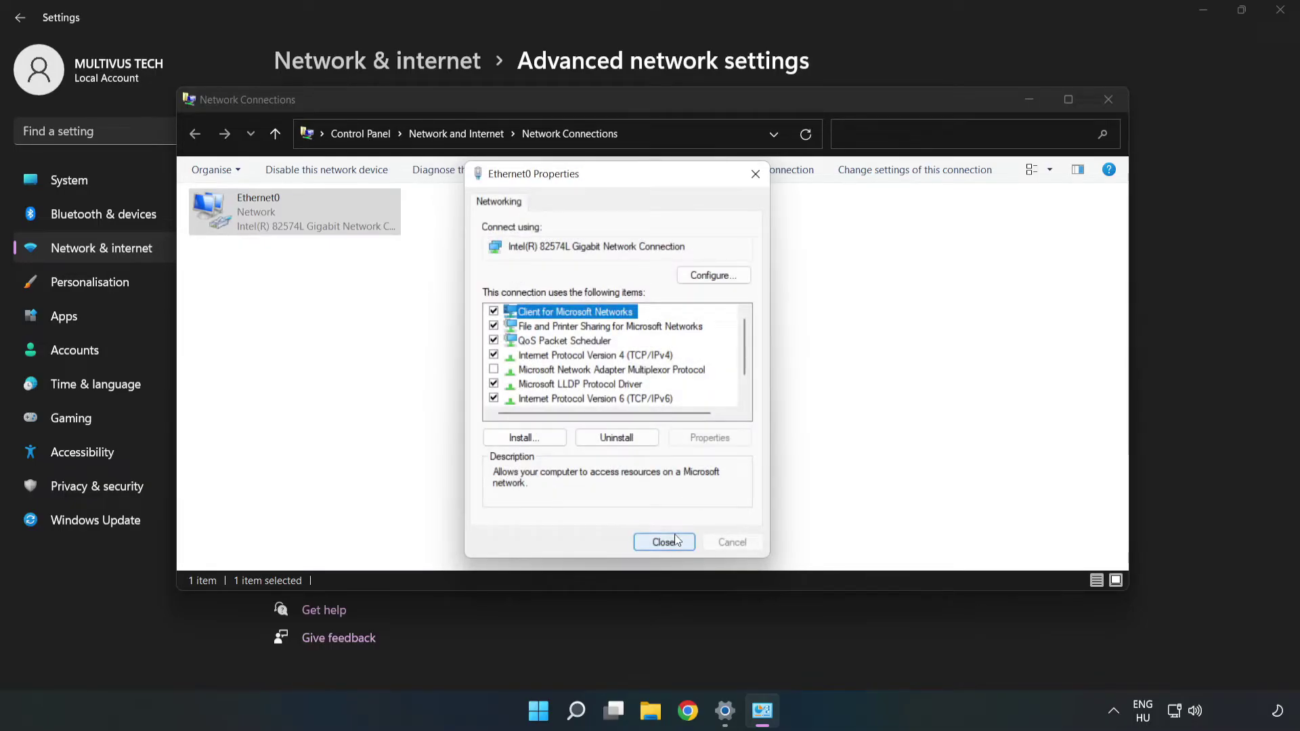
click(663, 543)
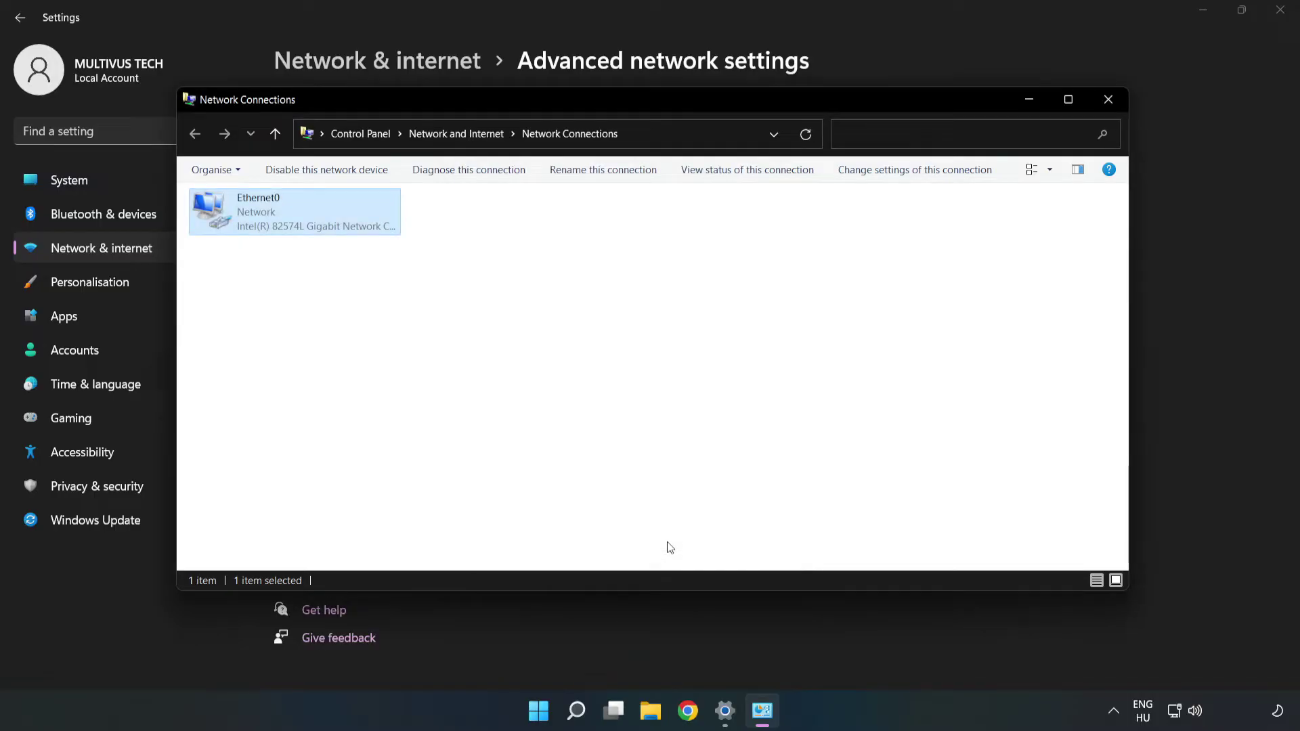
click(1108, 100)
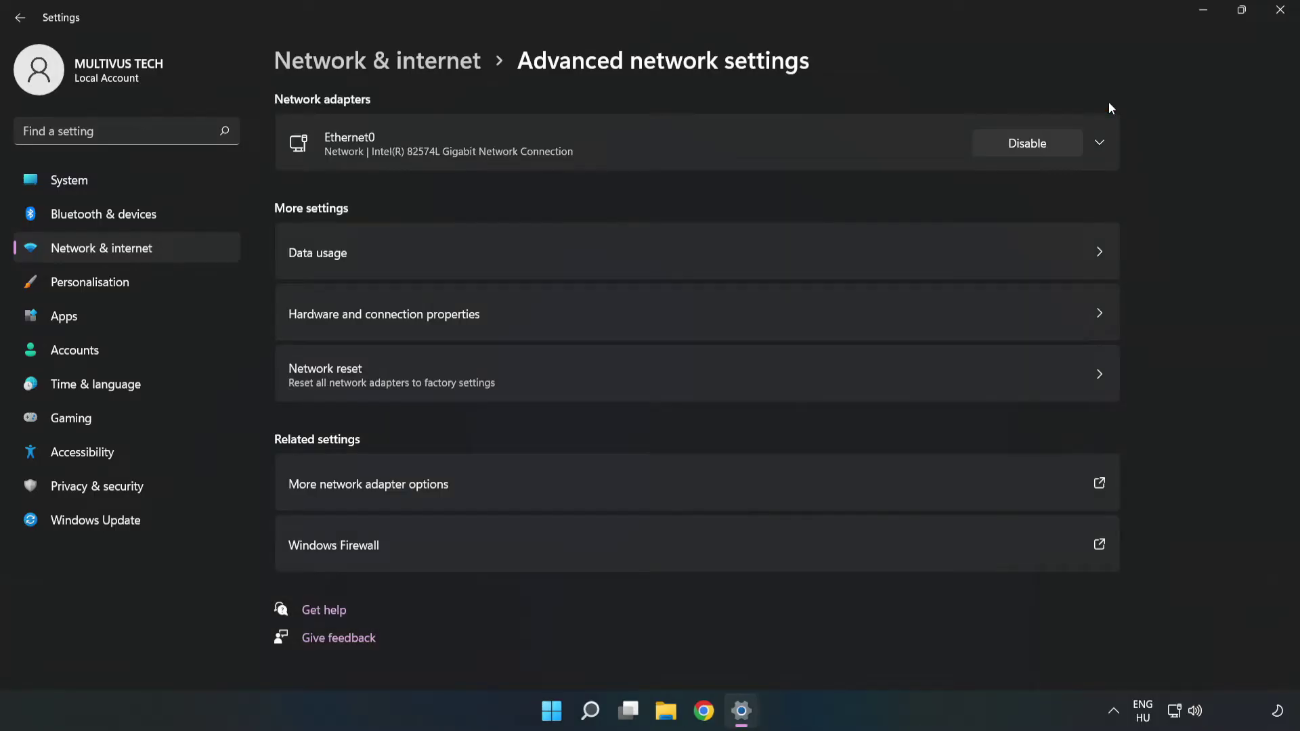
click(1279, 10)
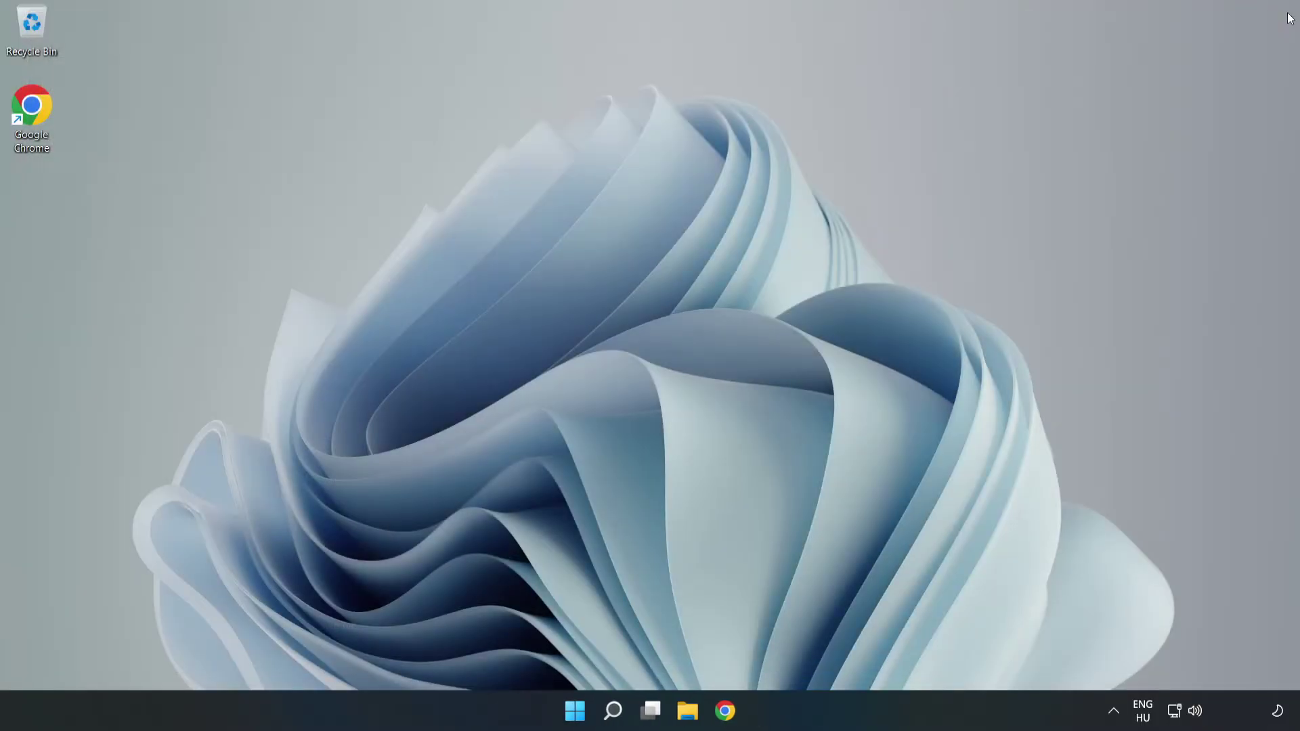
click(577, 710)
click(860, 653)
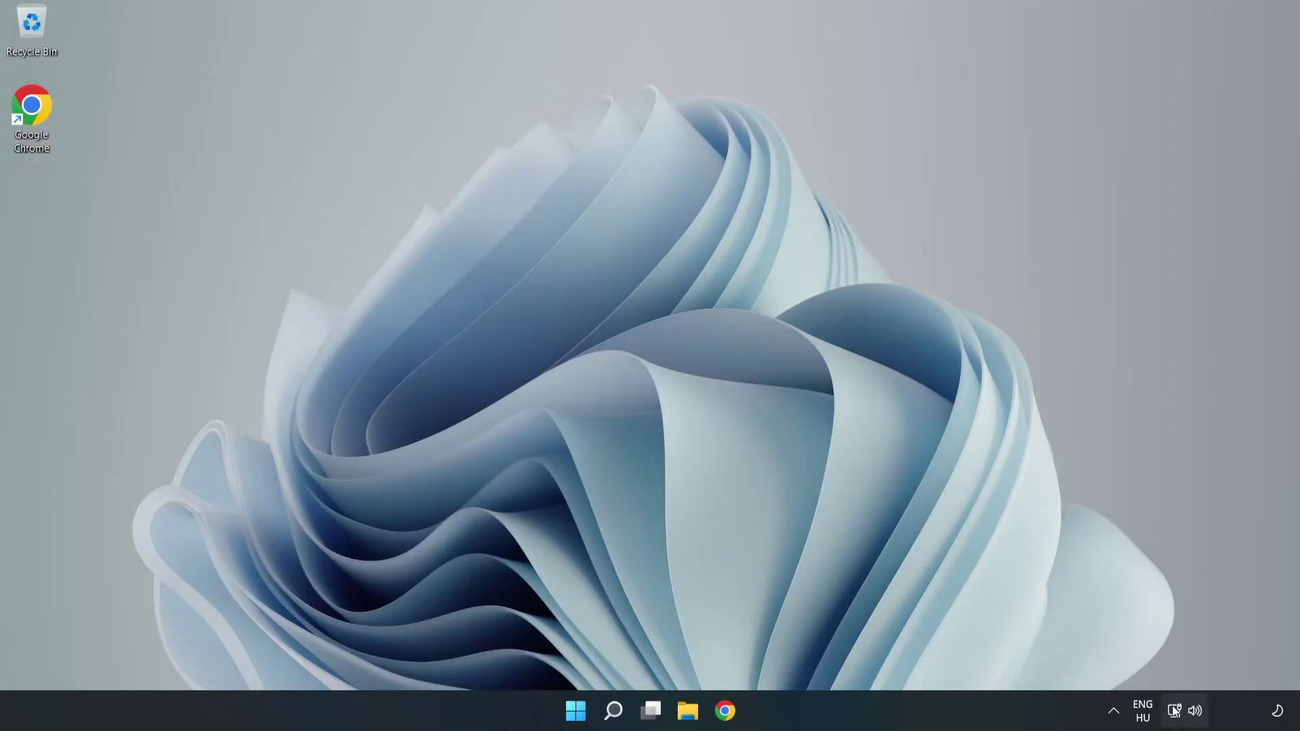
- Return to Advanced network settings through the network tray icon's shortcut
right_click(1175, 715)
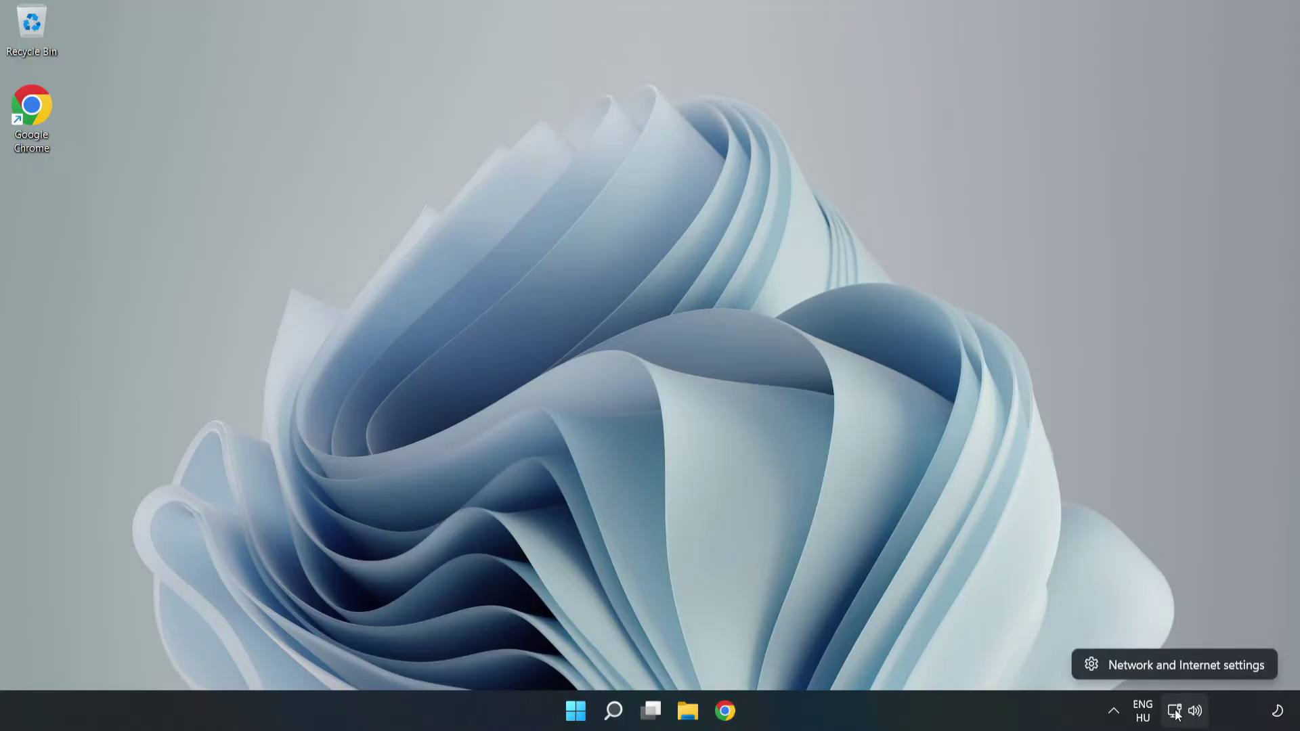
click(1191, 664)
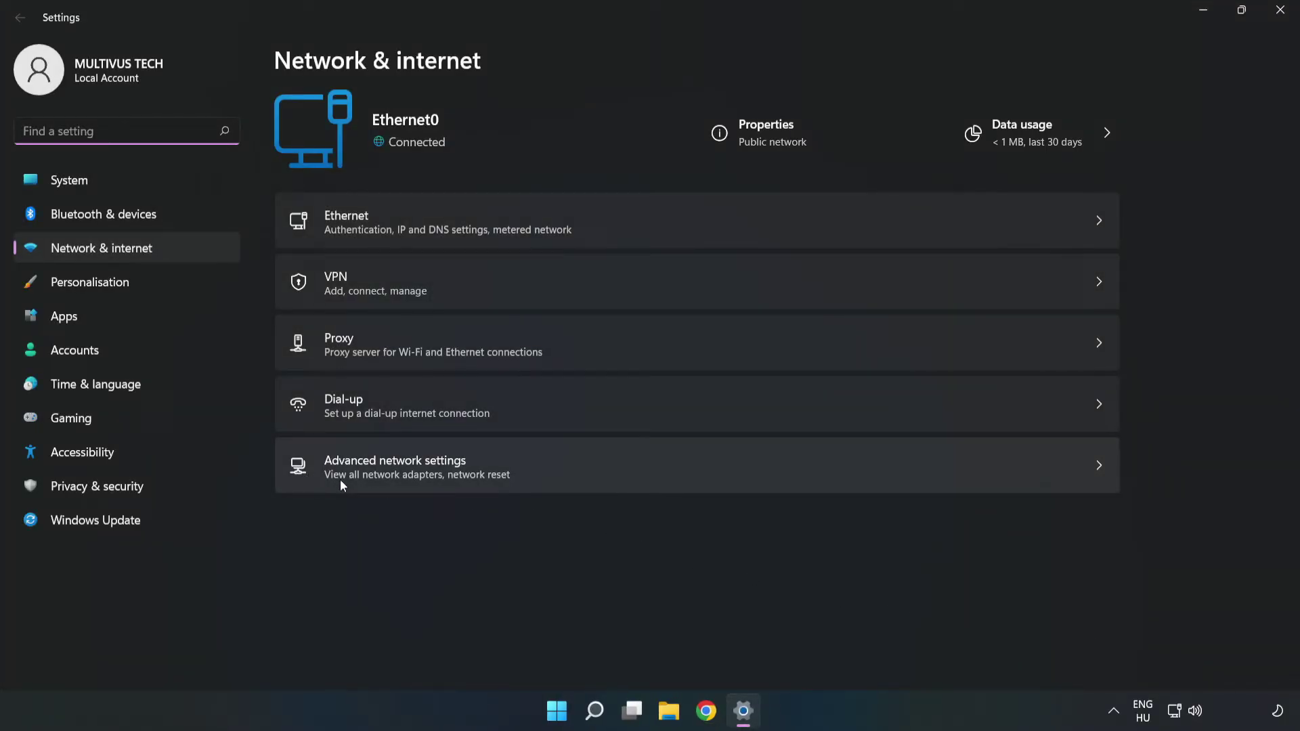
click(599, 473)
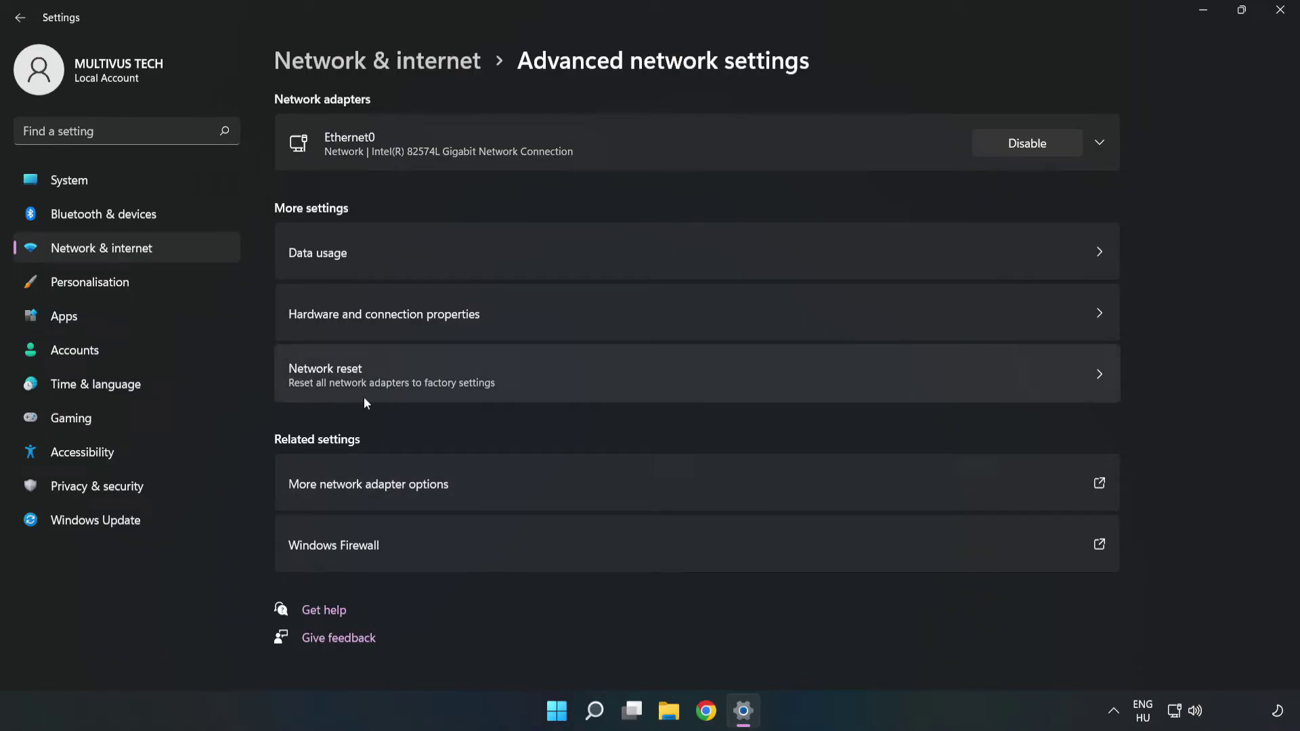
- Run Network reset, confirm with Yes, and dismiss the five-minute shutdown notice
click(692, 374)
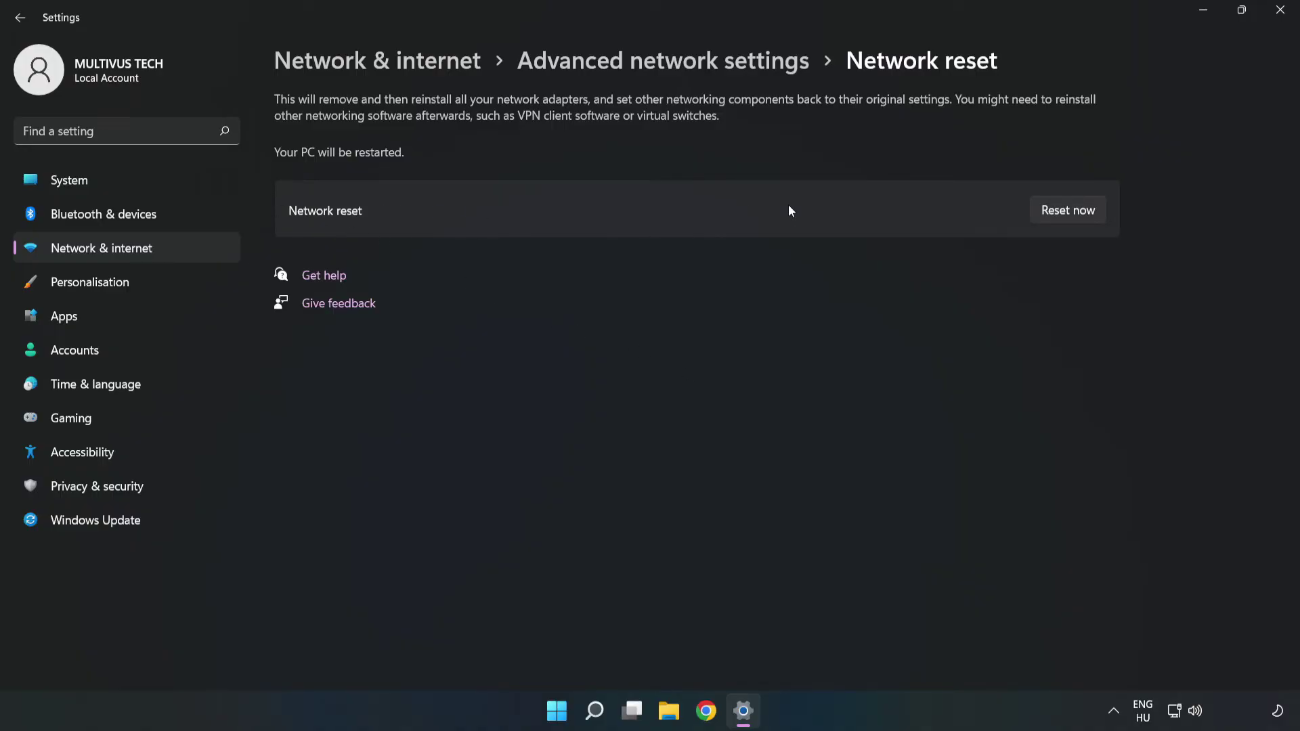
click(1081, 215)
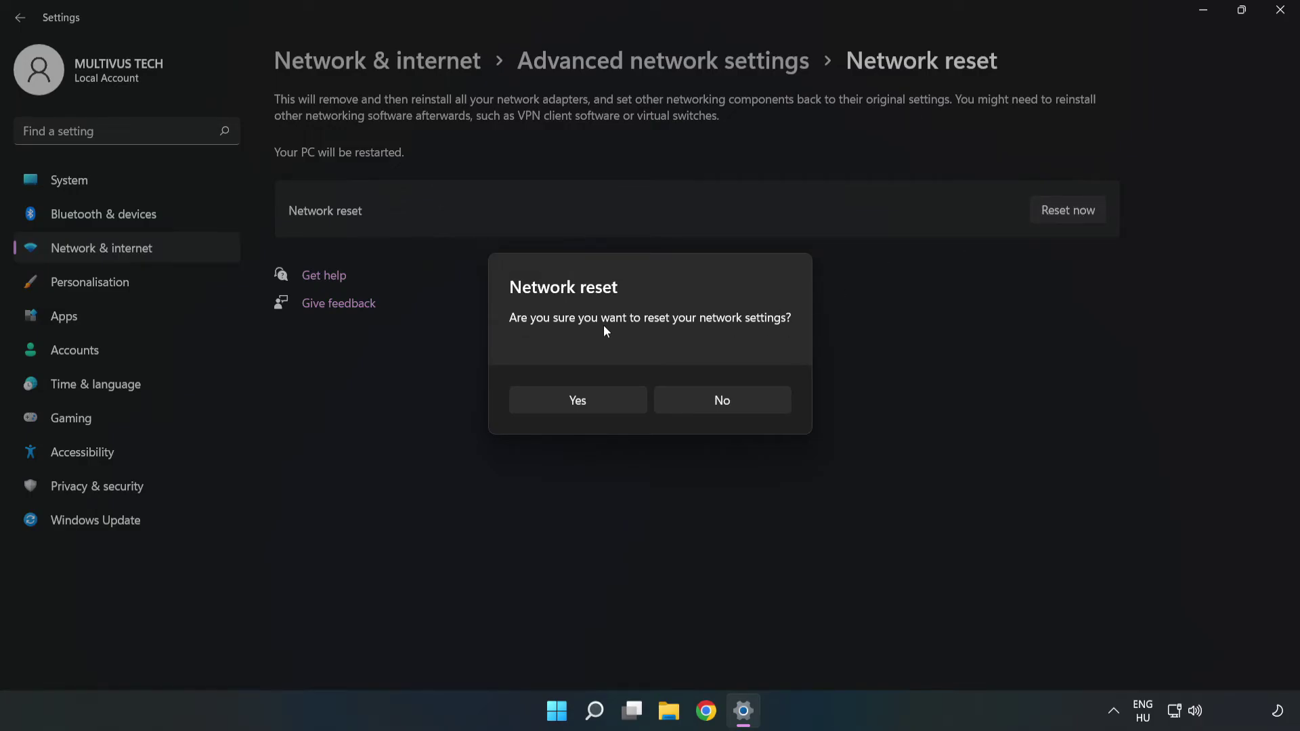
click(588, 405)
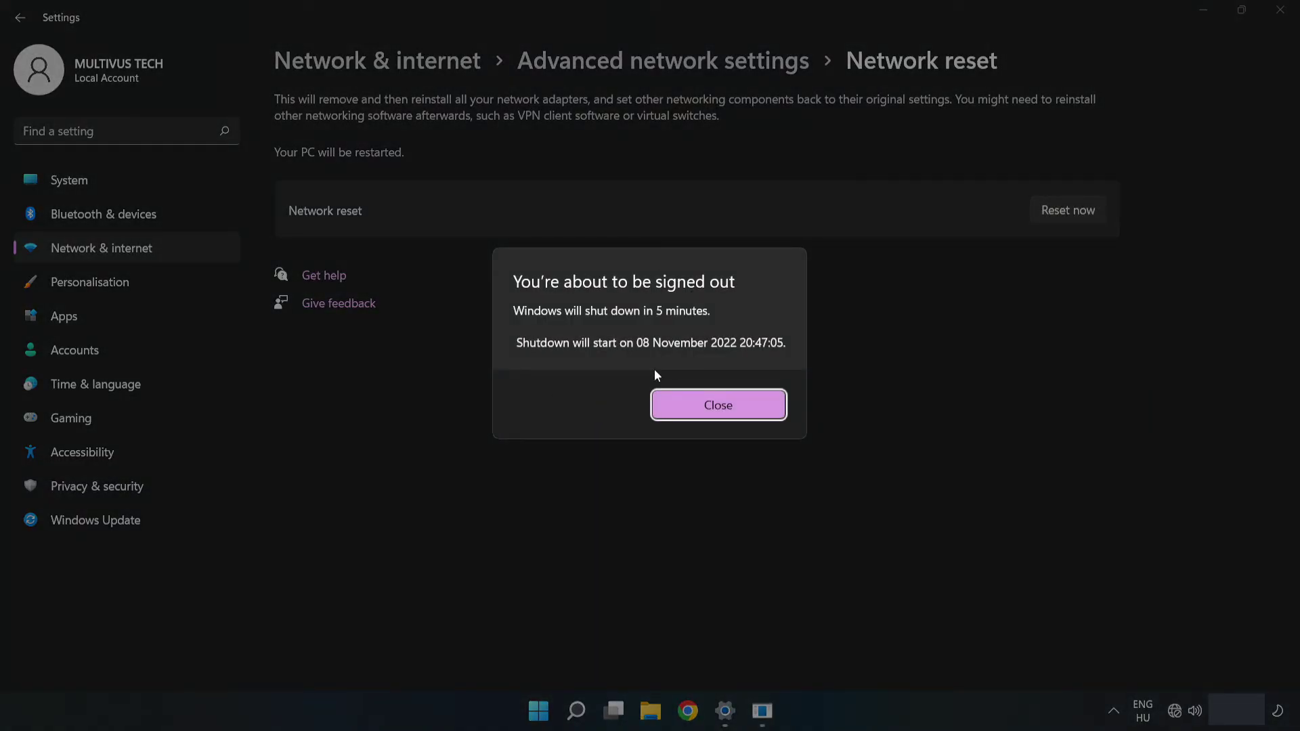
click(742, 412)
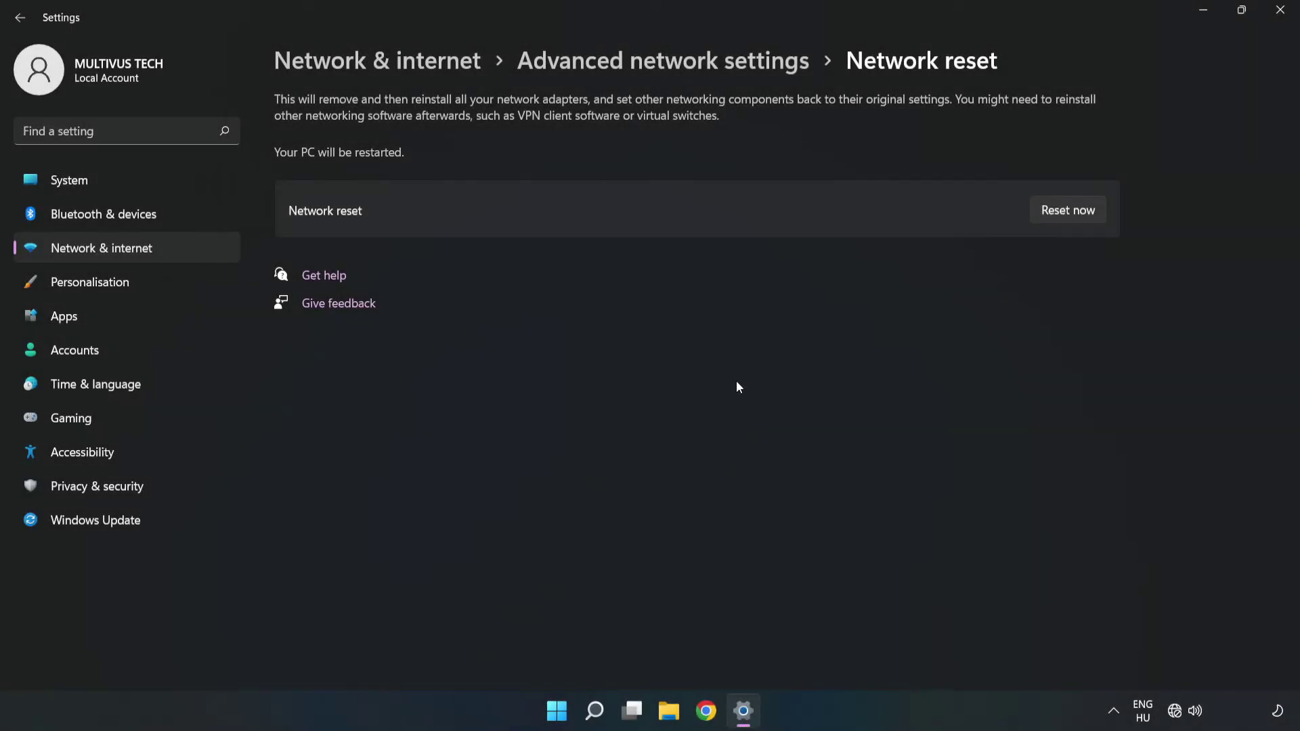
- Close Settings and choose Restart from the Start menu's power options
click(1281, 12)
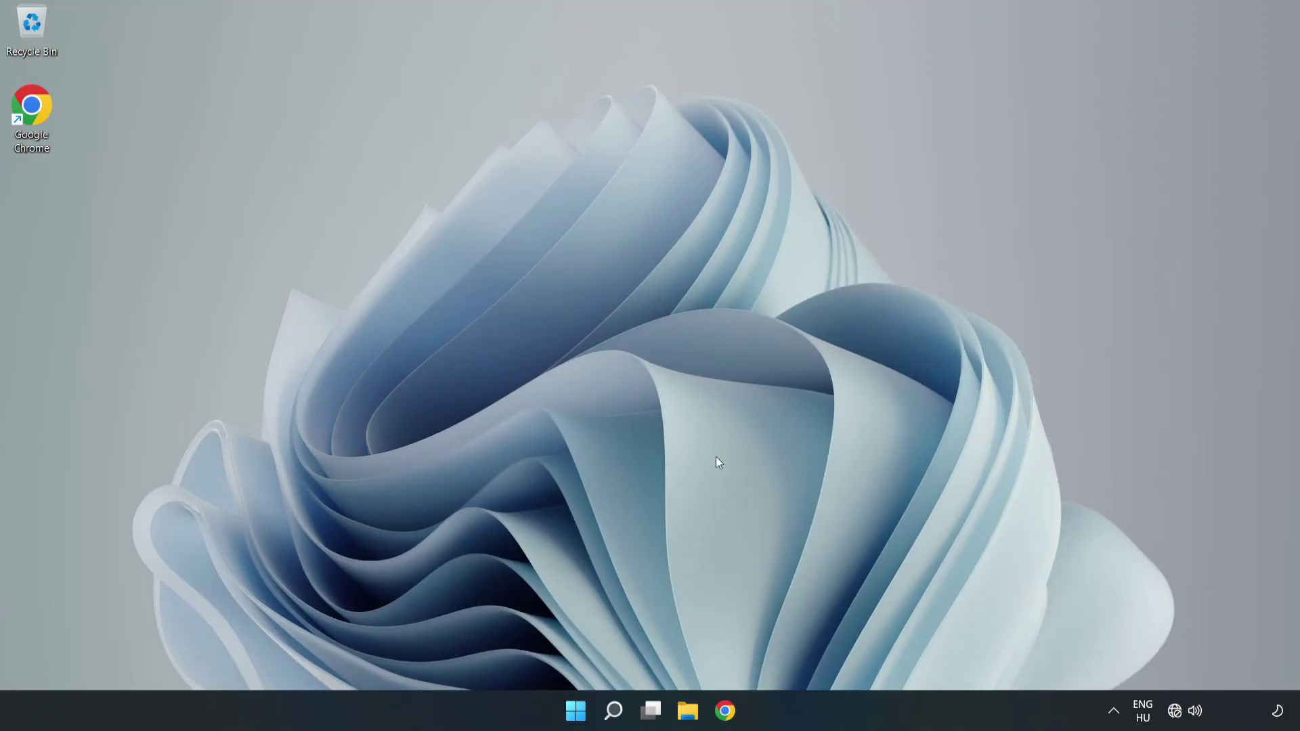
click(576, 709)
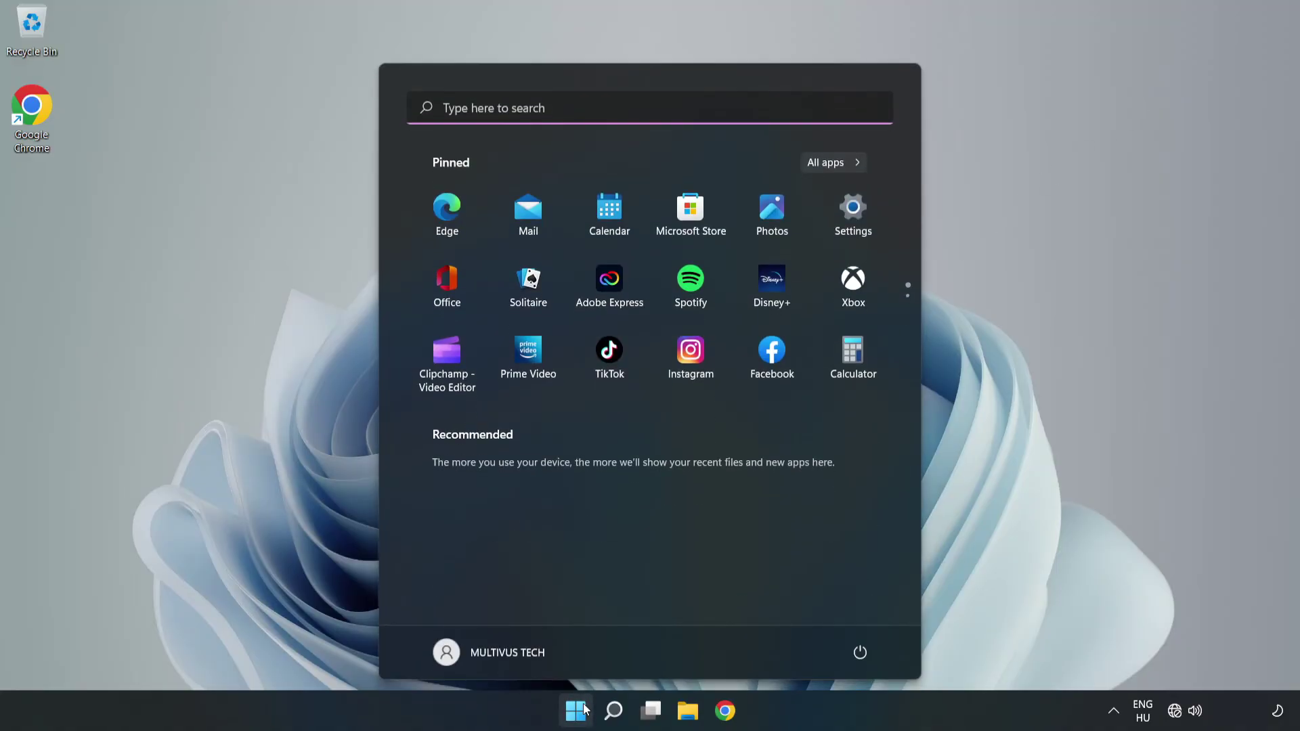
click(861, 655)
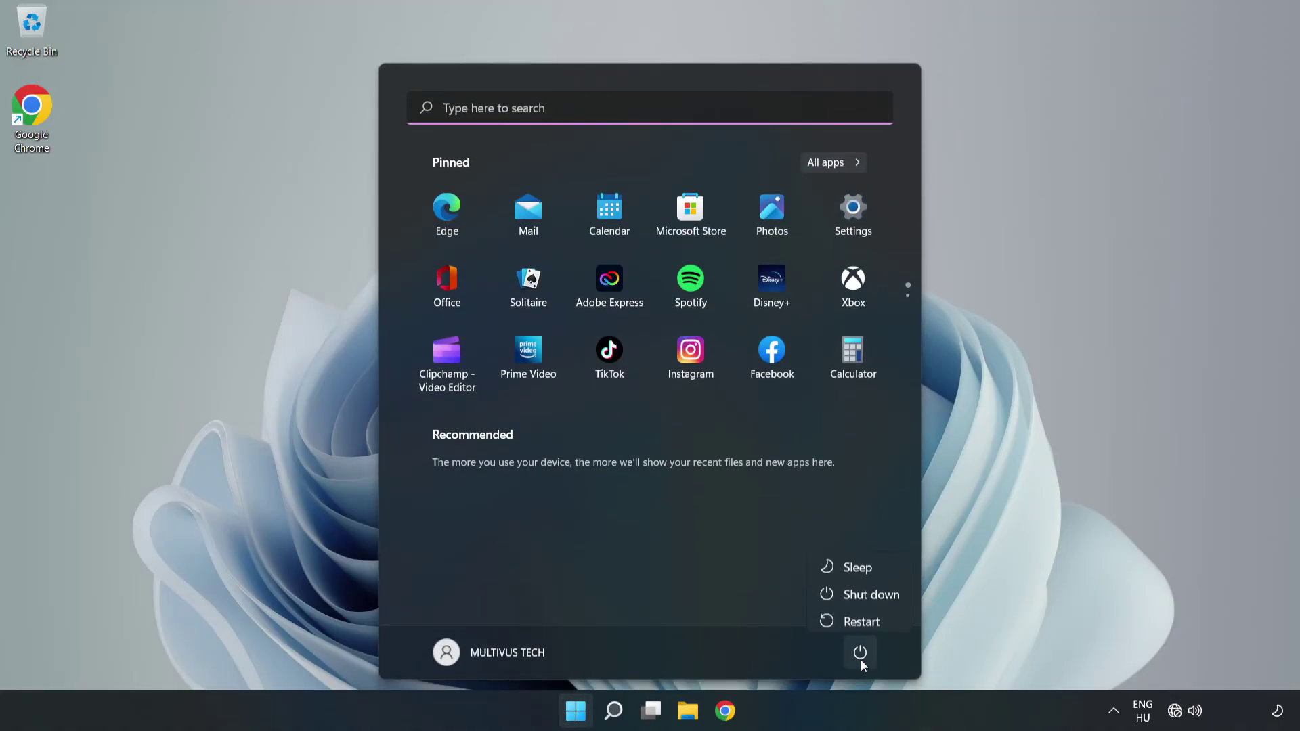
click(861, 616)
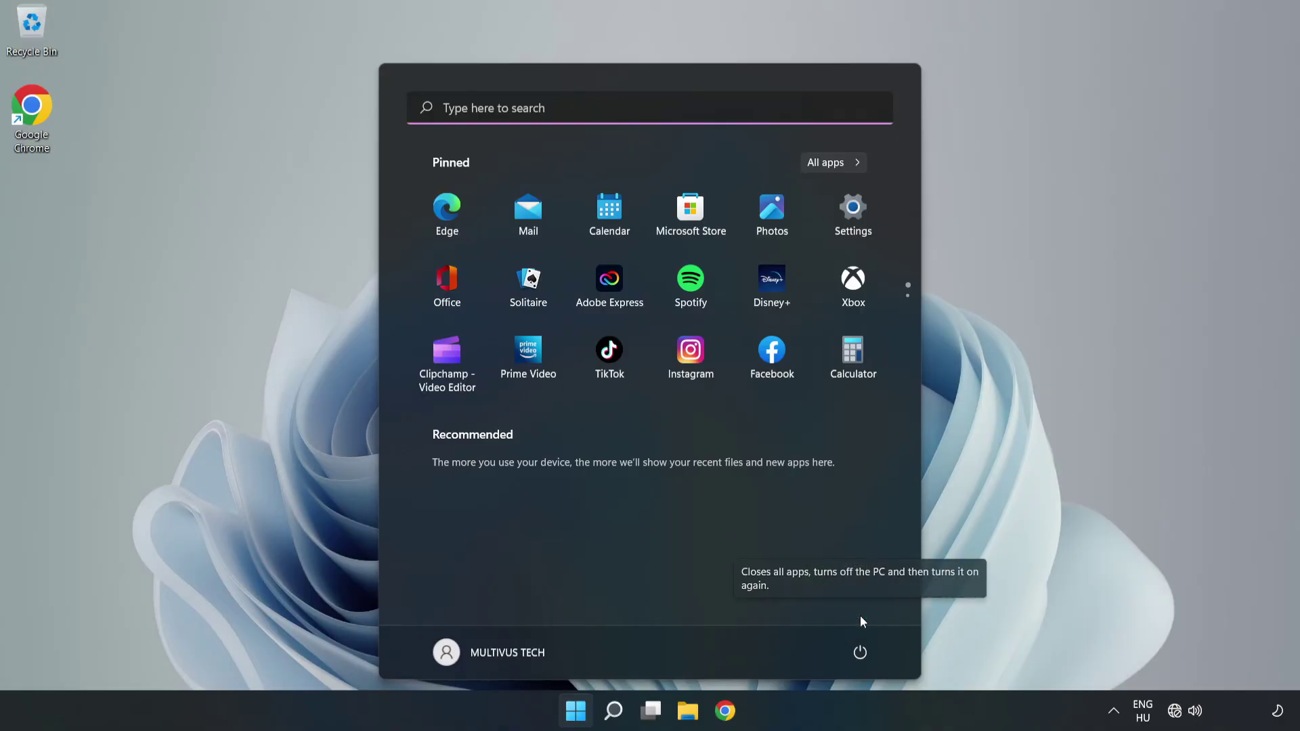